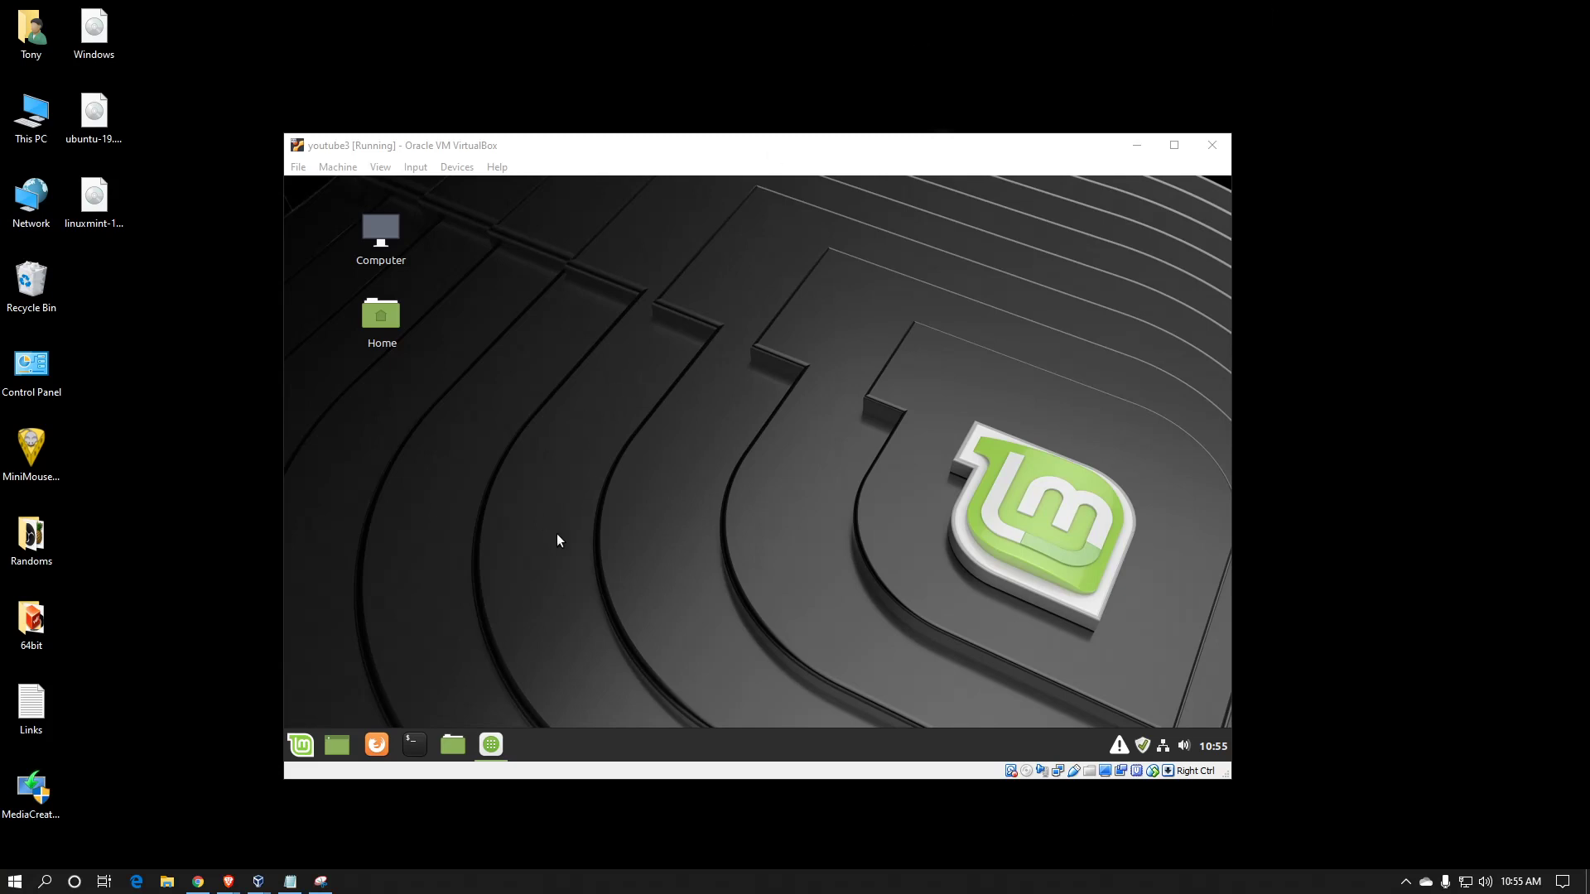
Launch Software Manager from the Mint menu
click(304, 748)
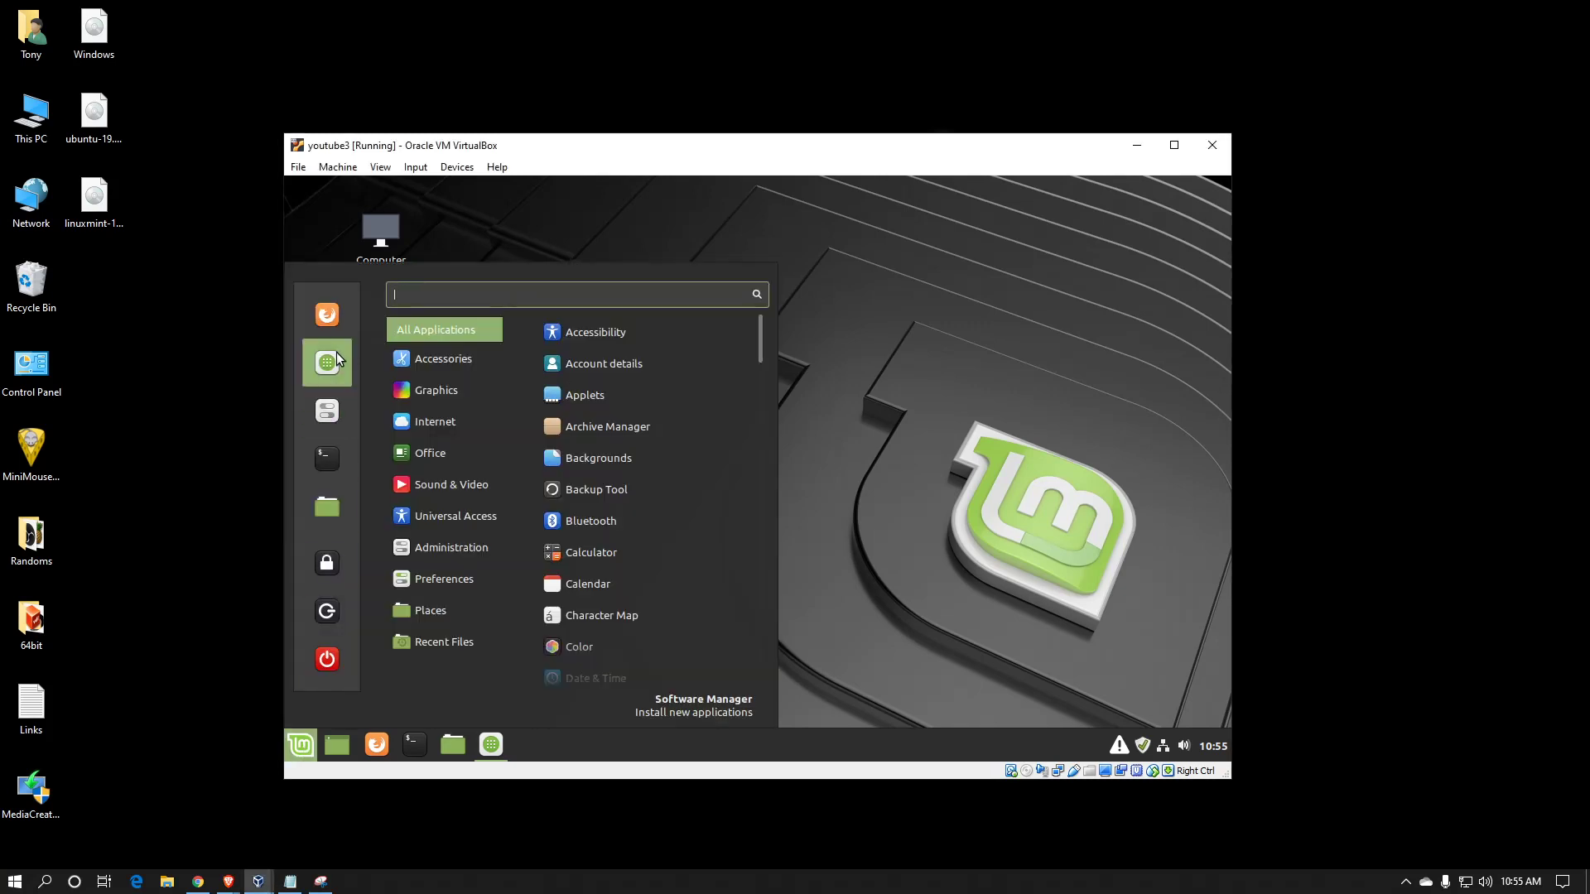
click(497, 747)
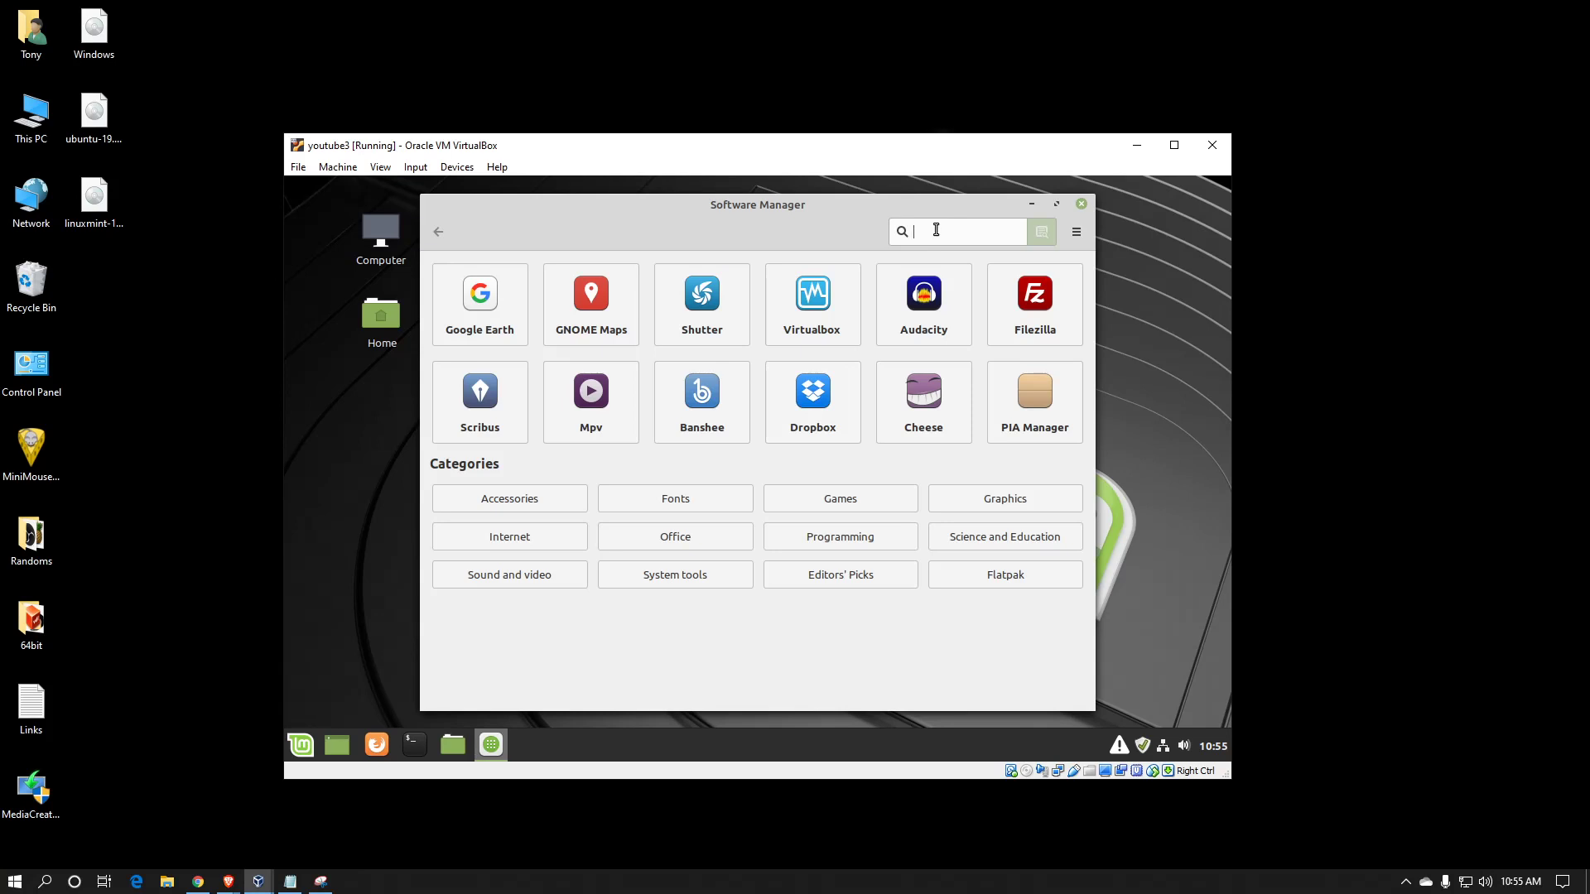
Search for 'boinc' and open the Boinc package details page
text(boinc)
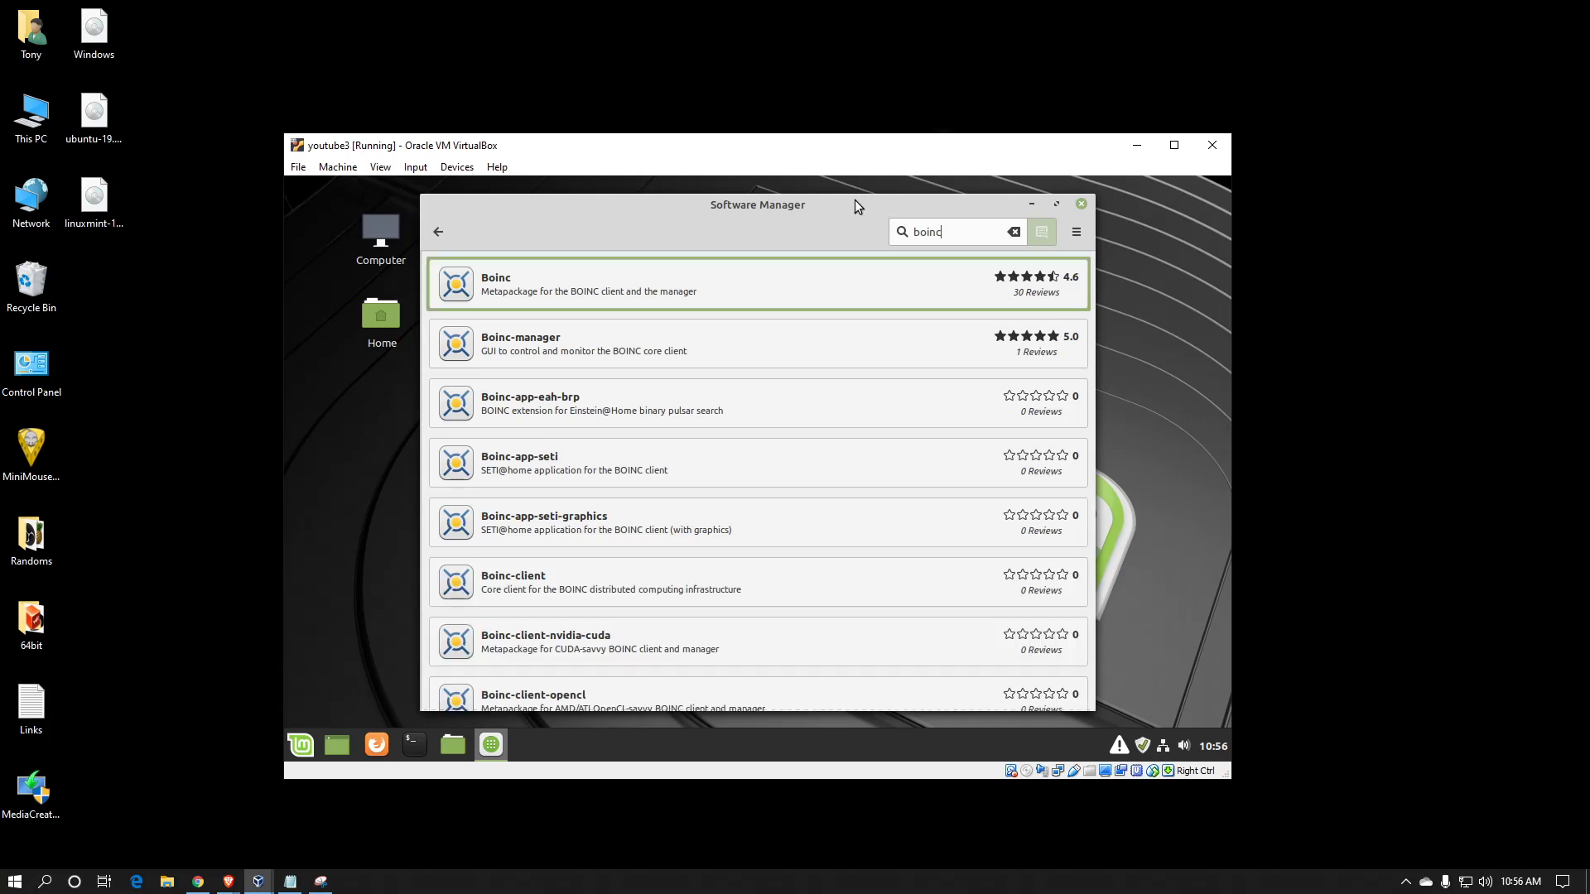
click(723, 282)
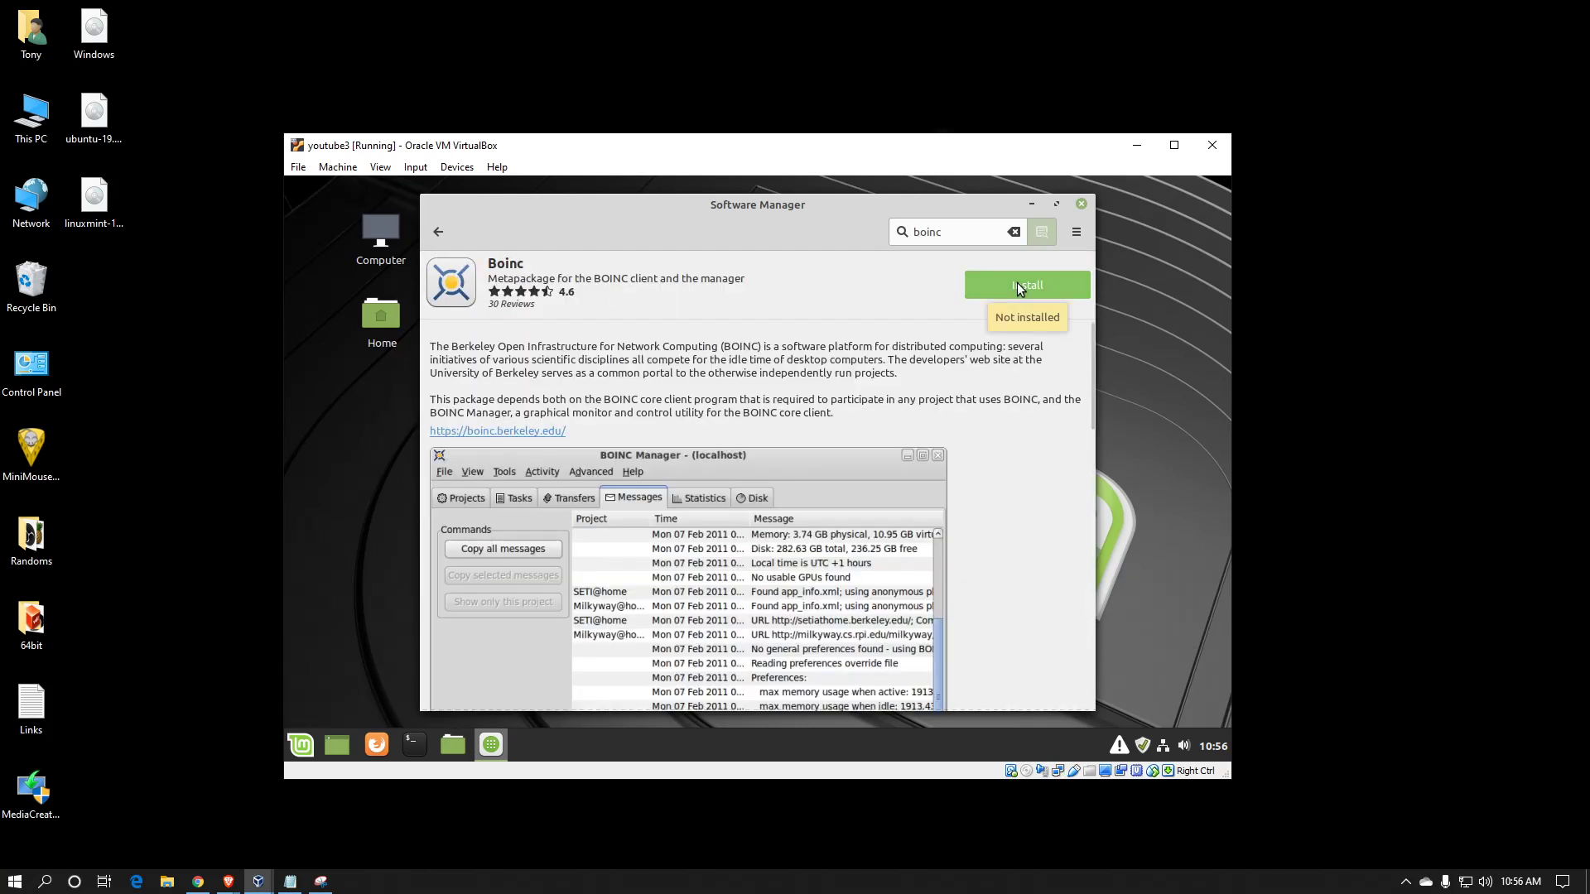
Start installing the Boinc package from its details page
click(1017, 281)
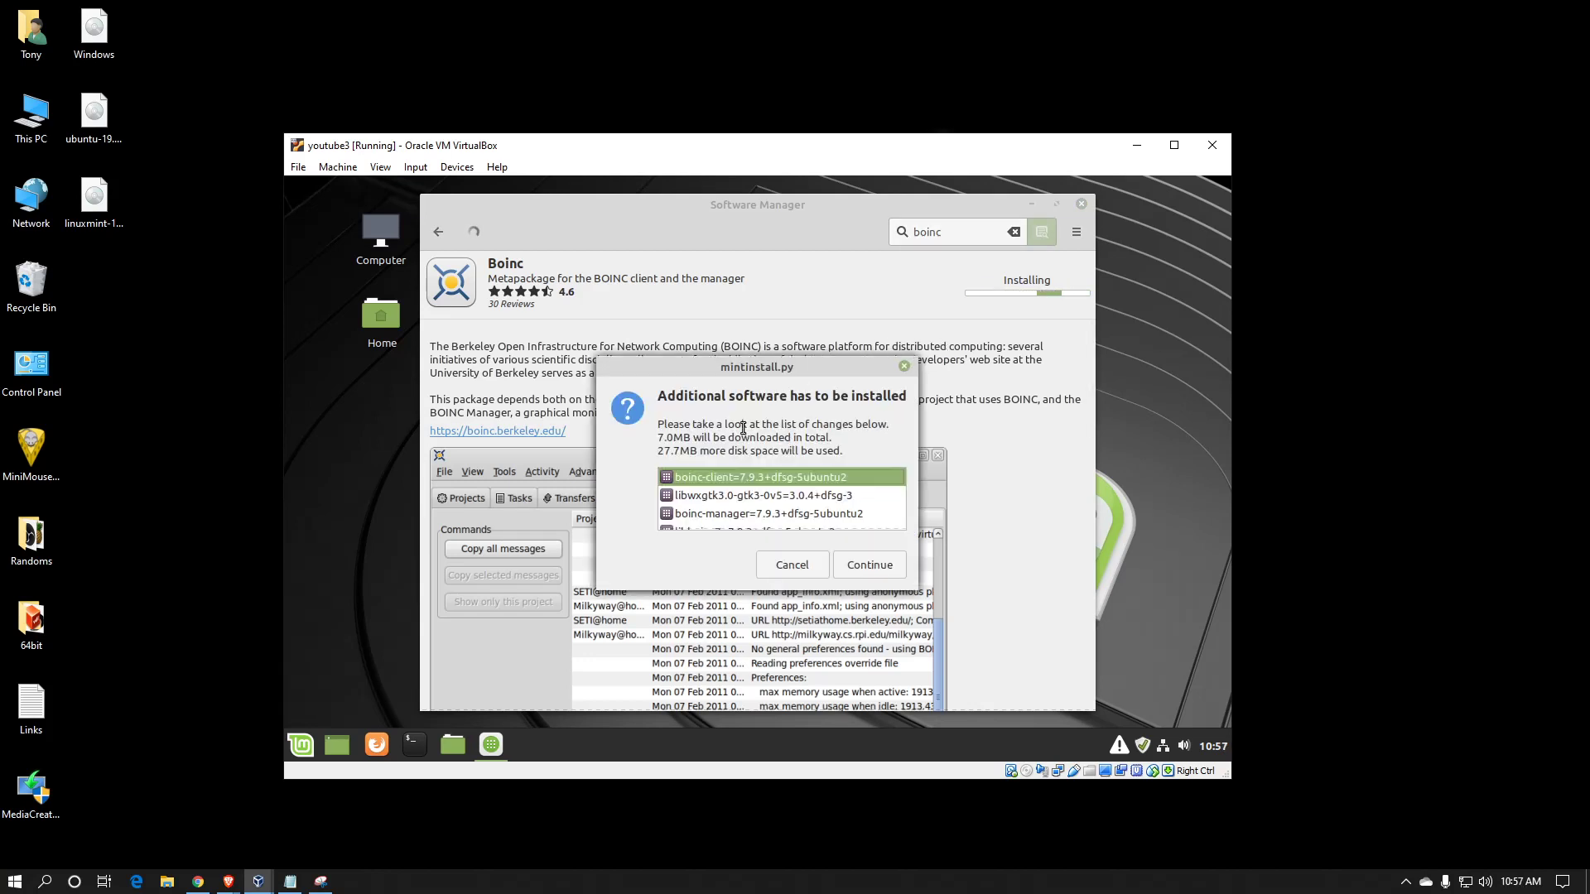
Accept the additional packages and authenticate with the account password to proceed
click(866, 567)
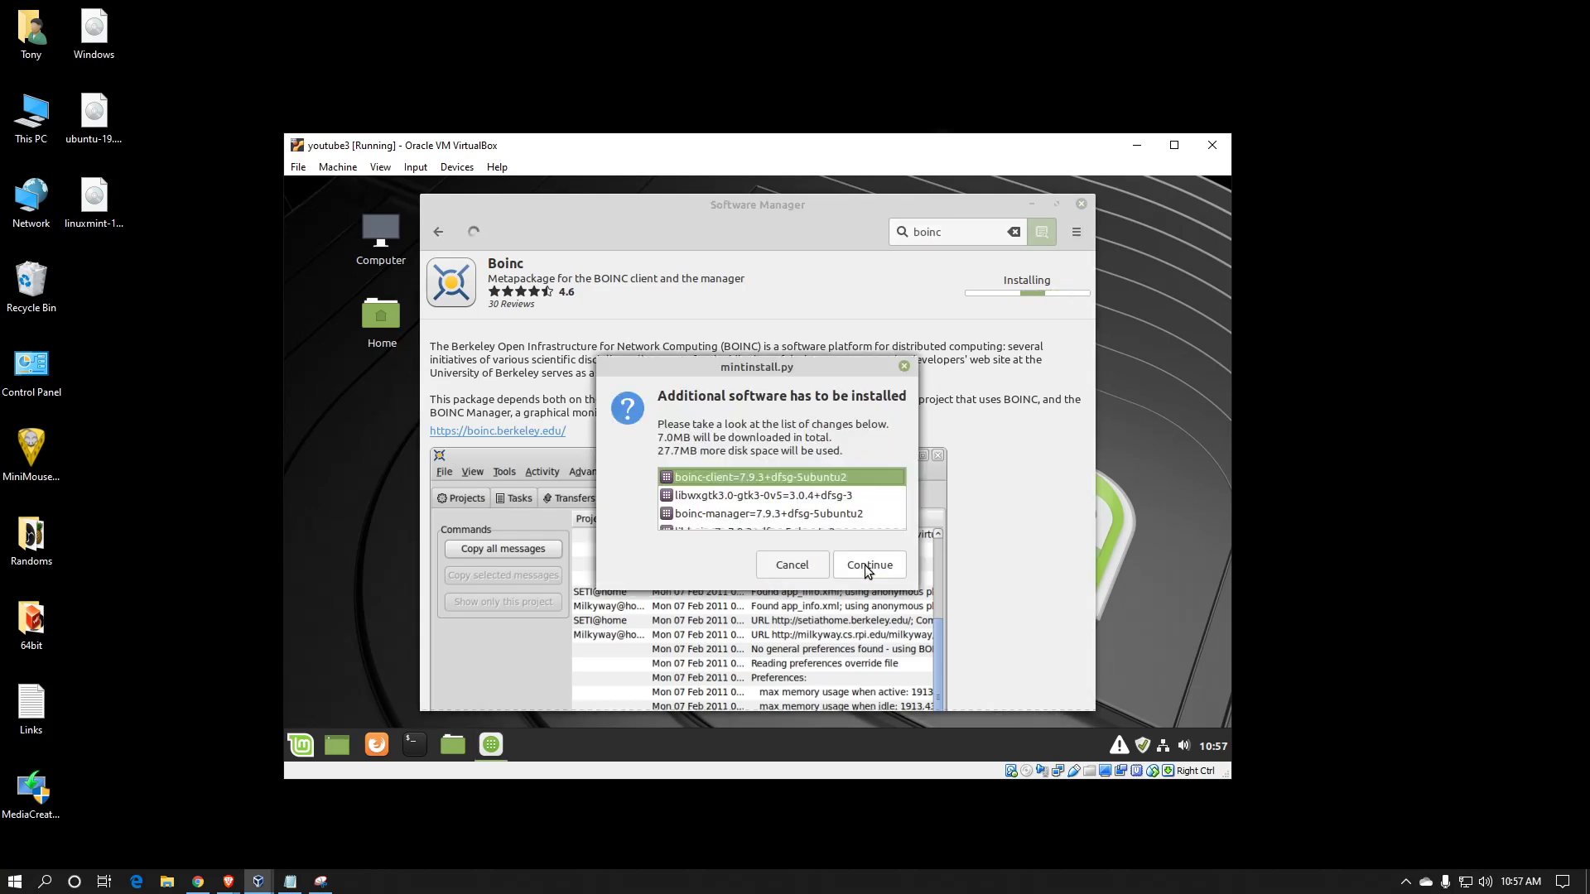
click(867, 566)
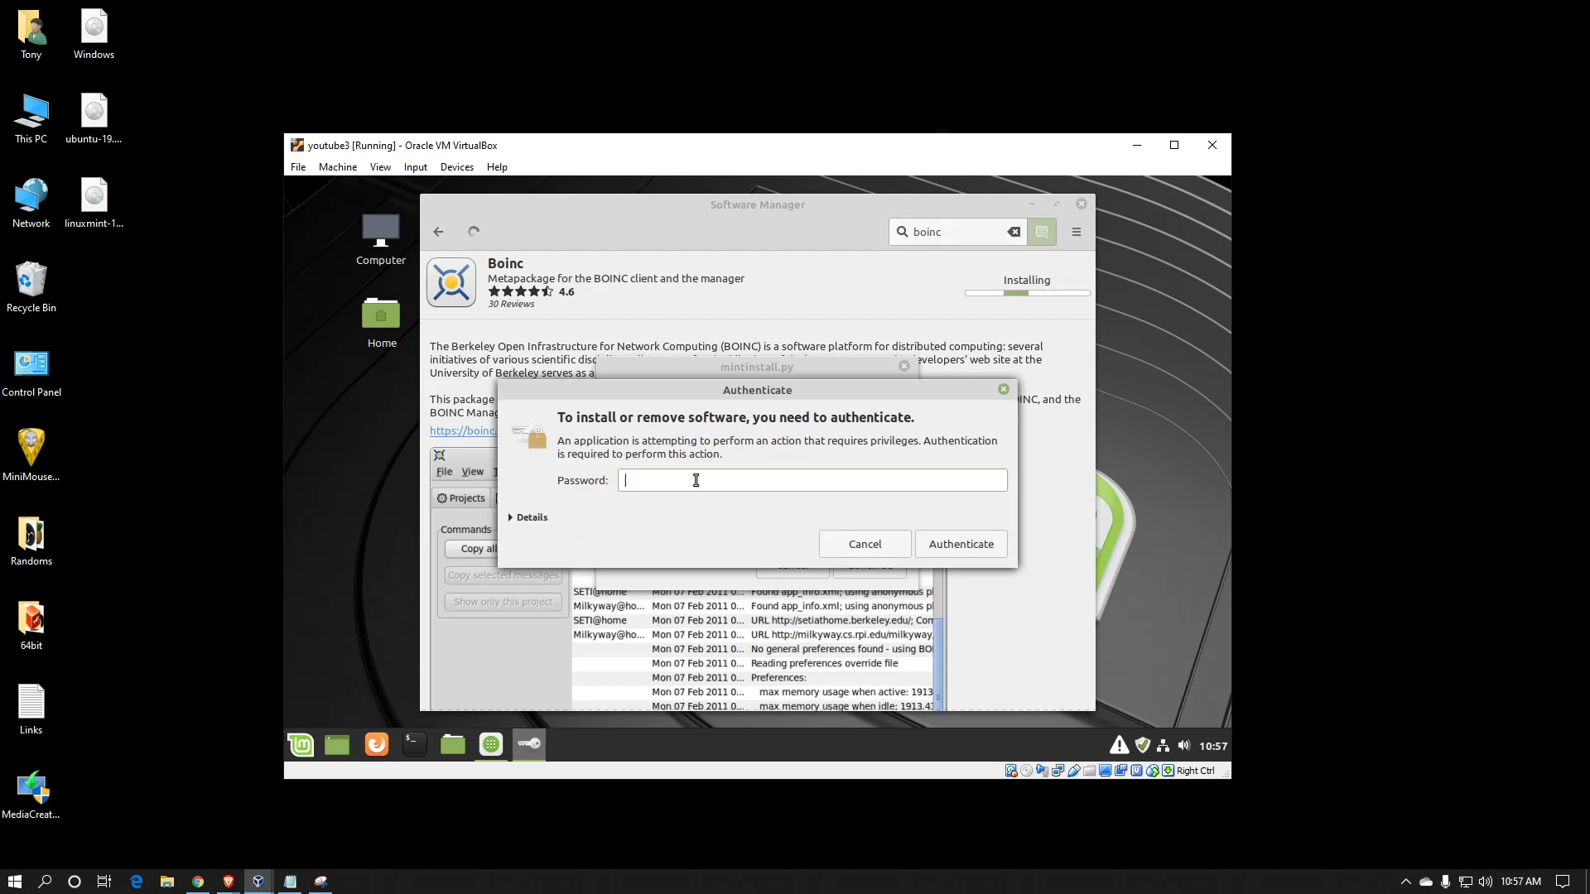
text(•••••••••)
key(Return)
text(********)
click(970, 549)
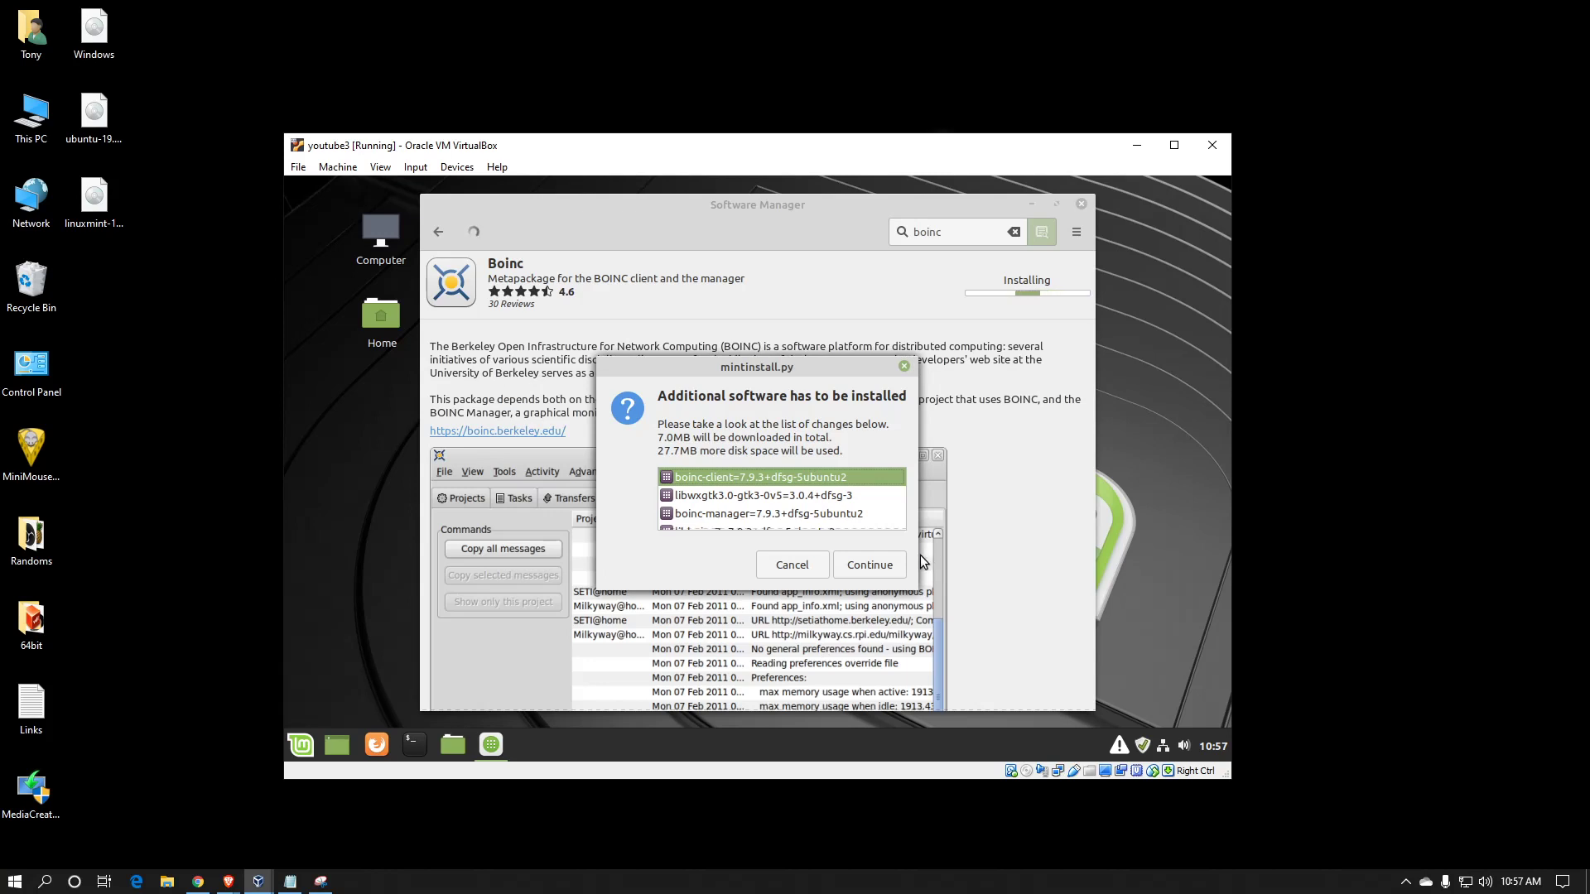
click(876, 570)
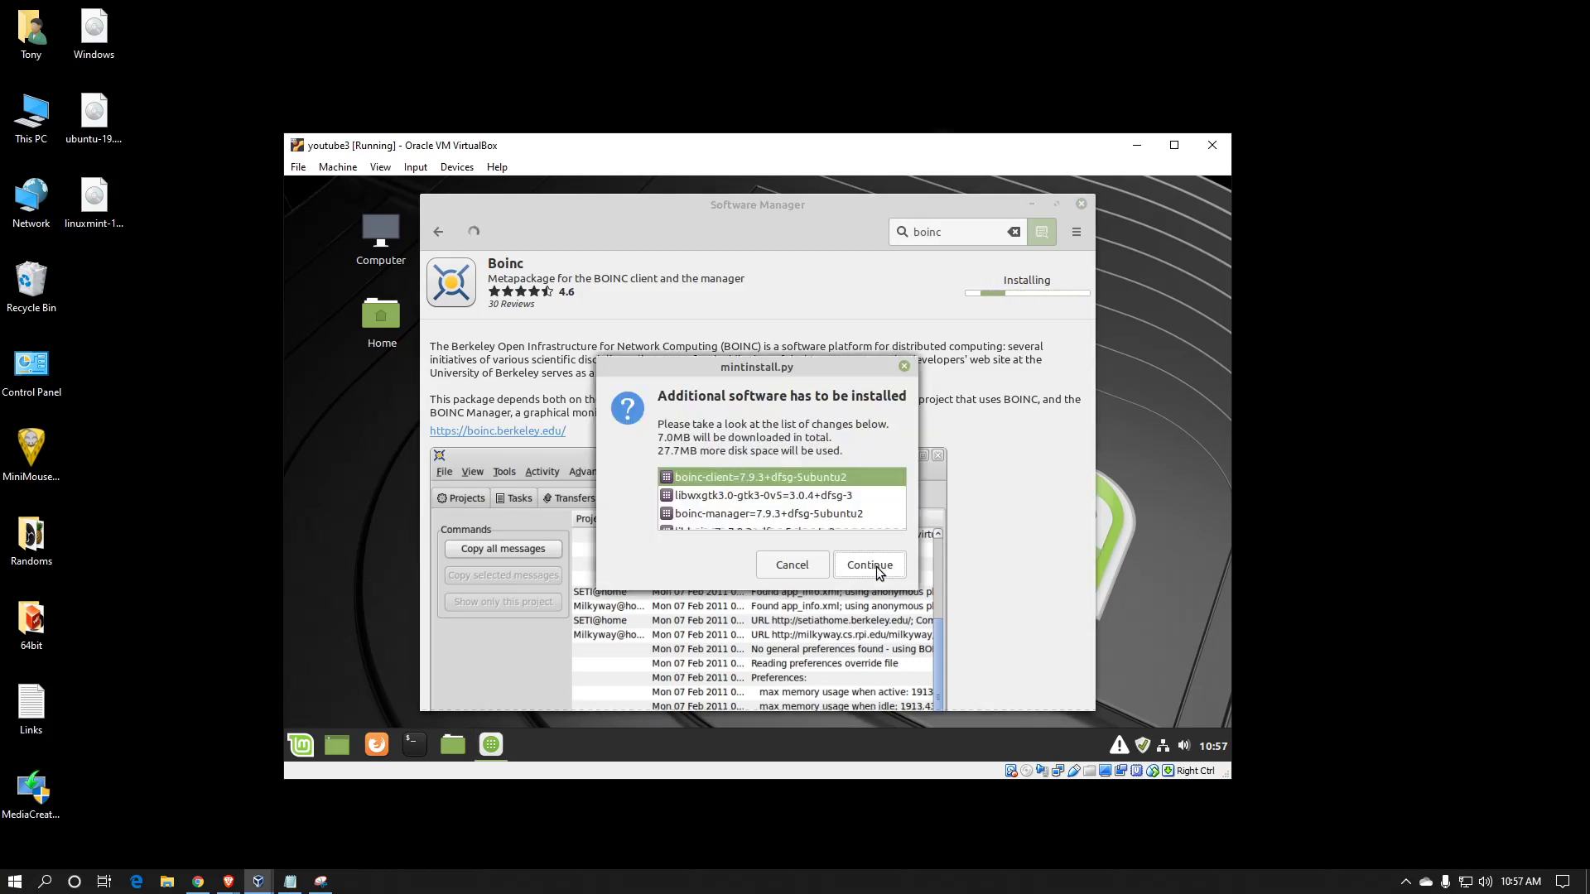
Confirm the additional software list so the Boinc package operation runs
click(876, 567)
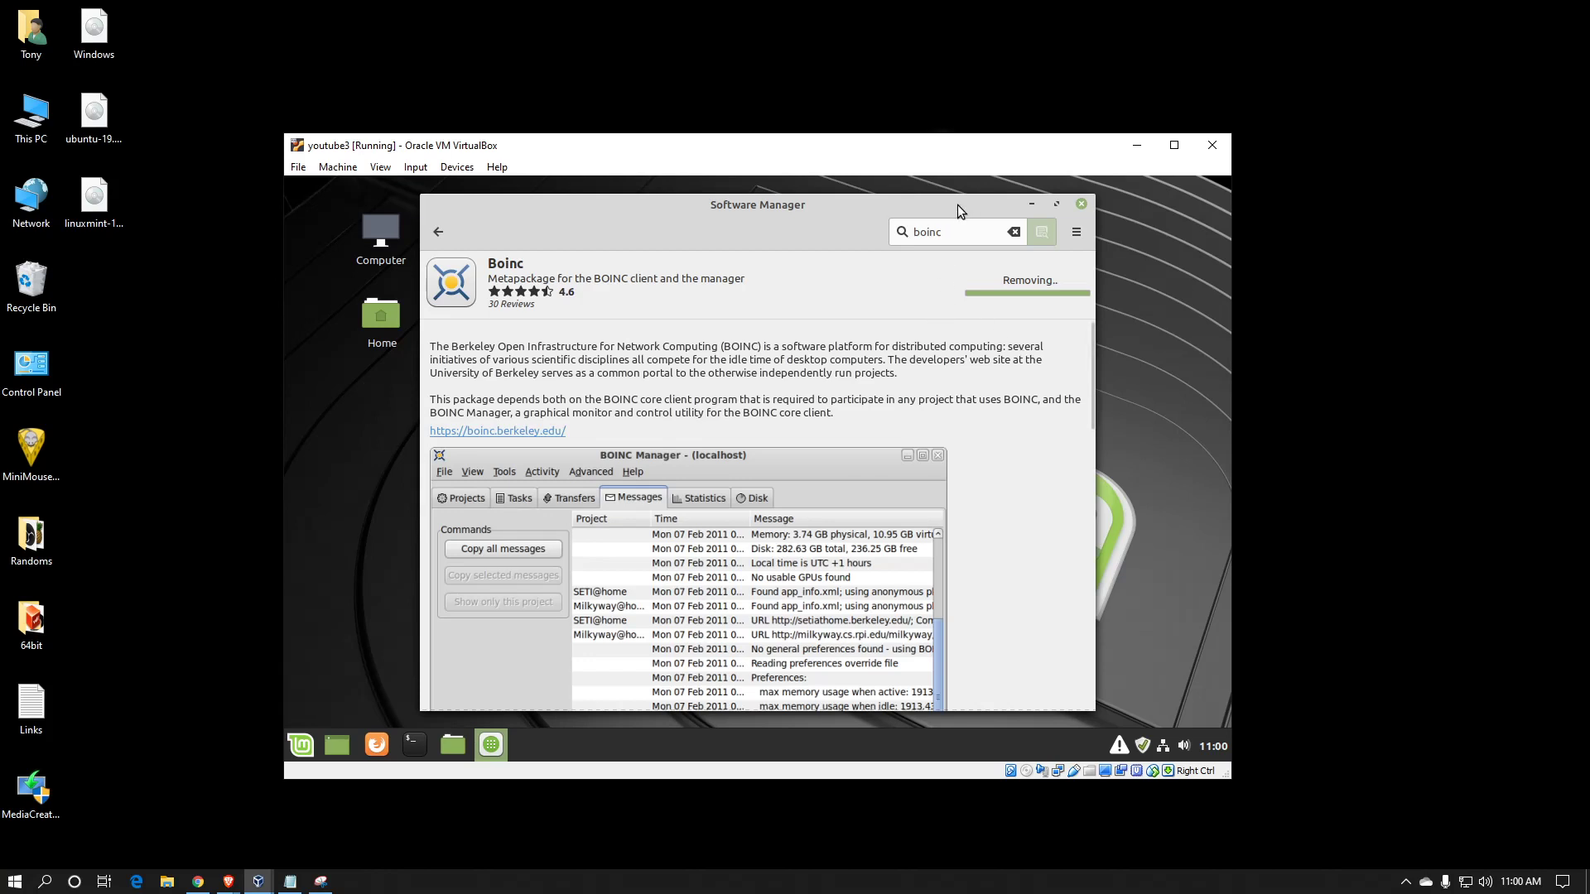
drag(970, 206, 1035, 206)
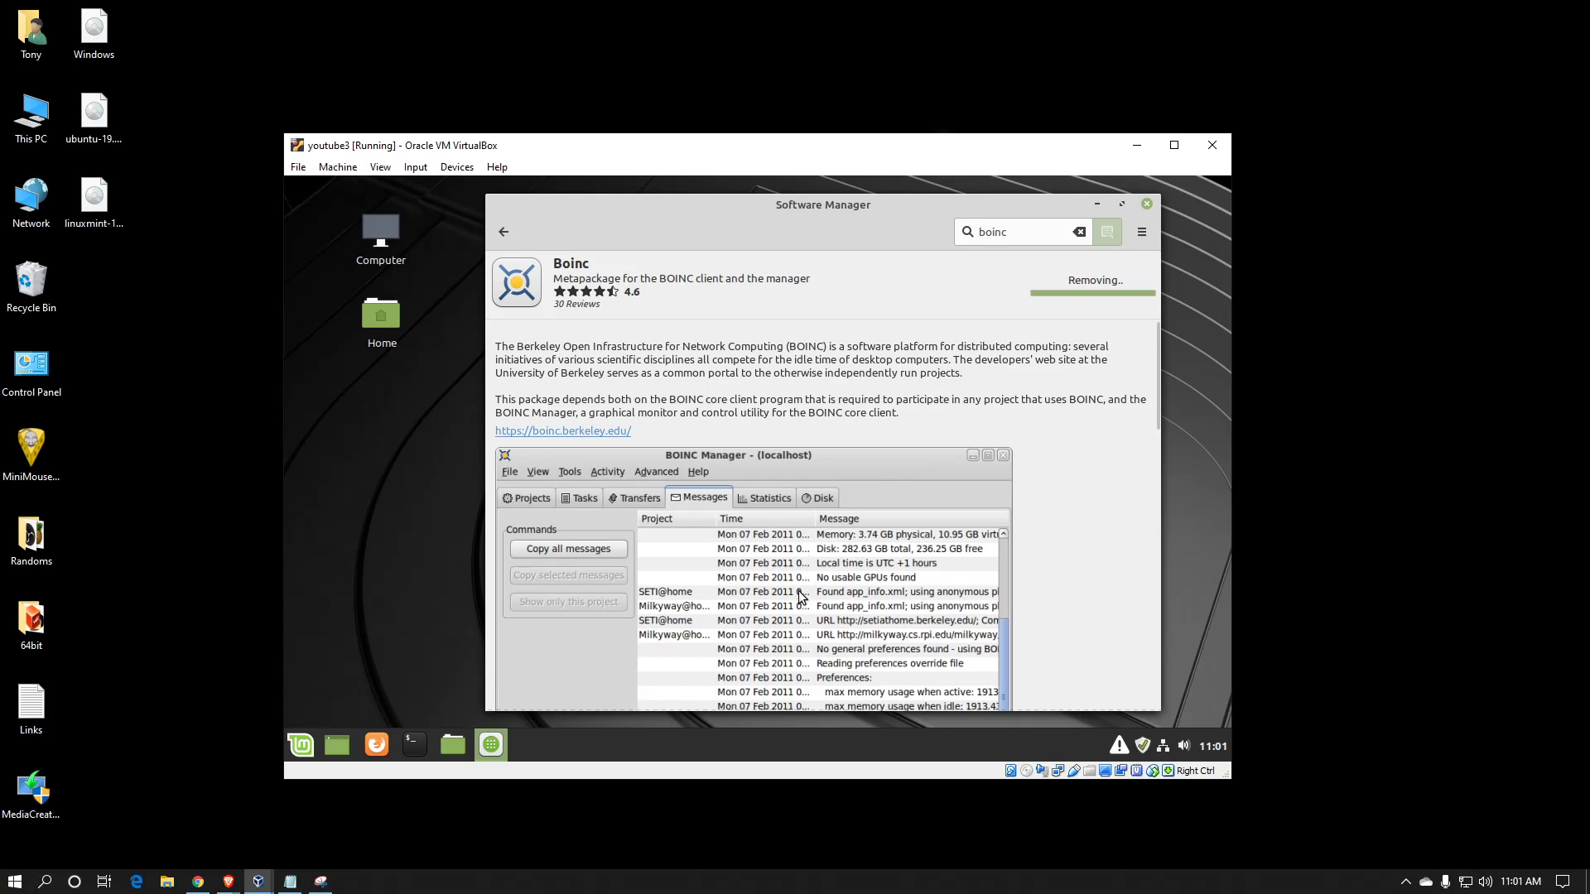
drag(691, 215, 608, 213)
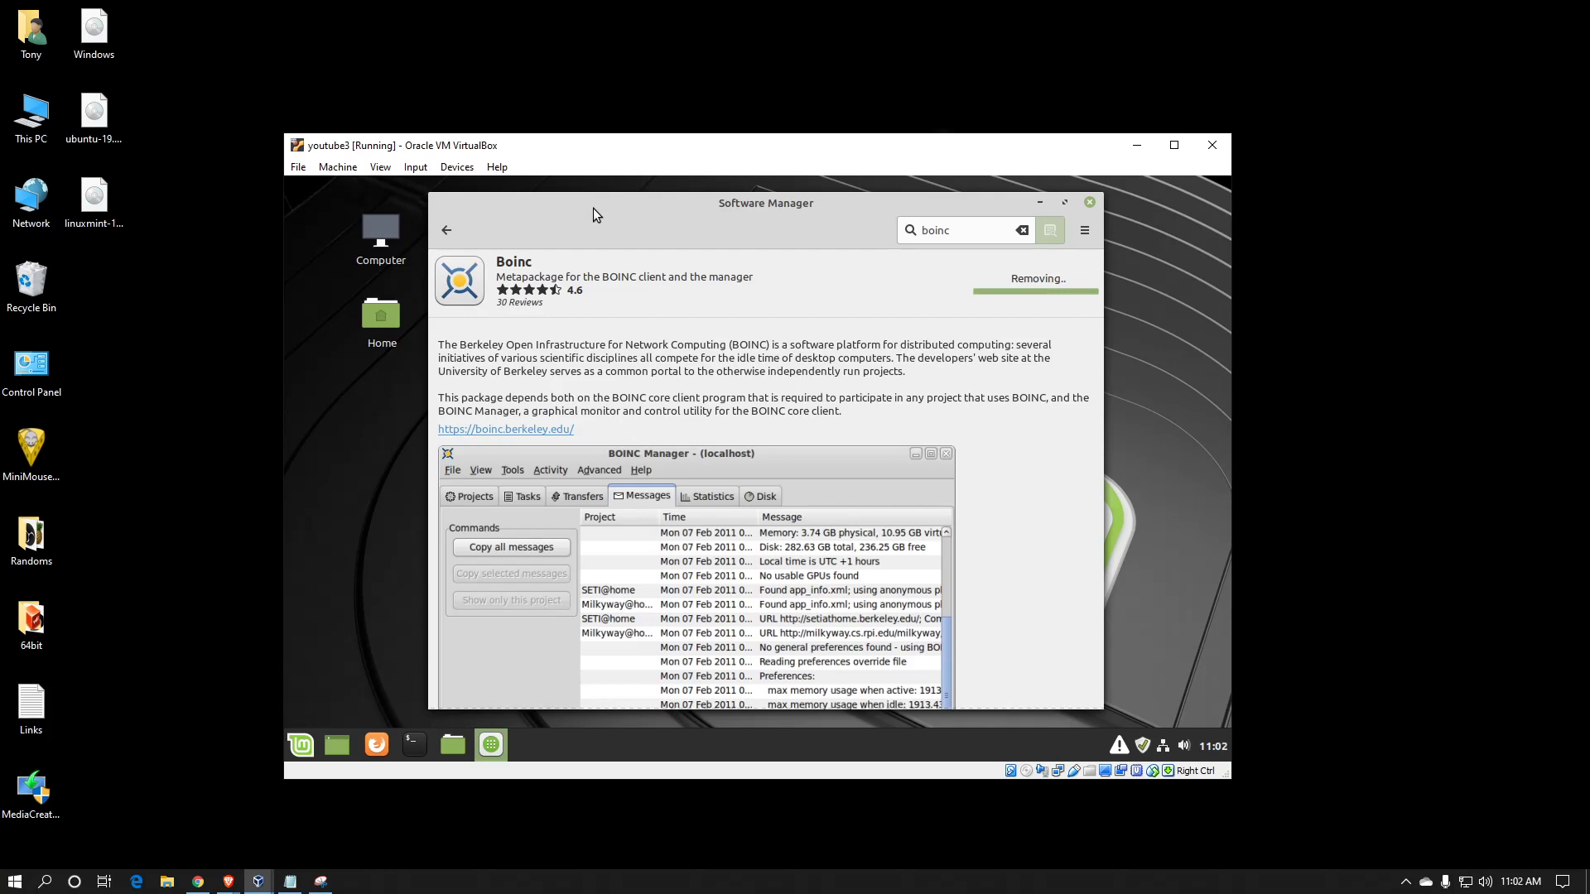
Launch BOINC Manager from All Applications in the Cinnamon menu
click(301, 748)
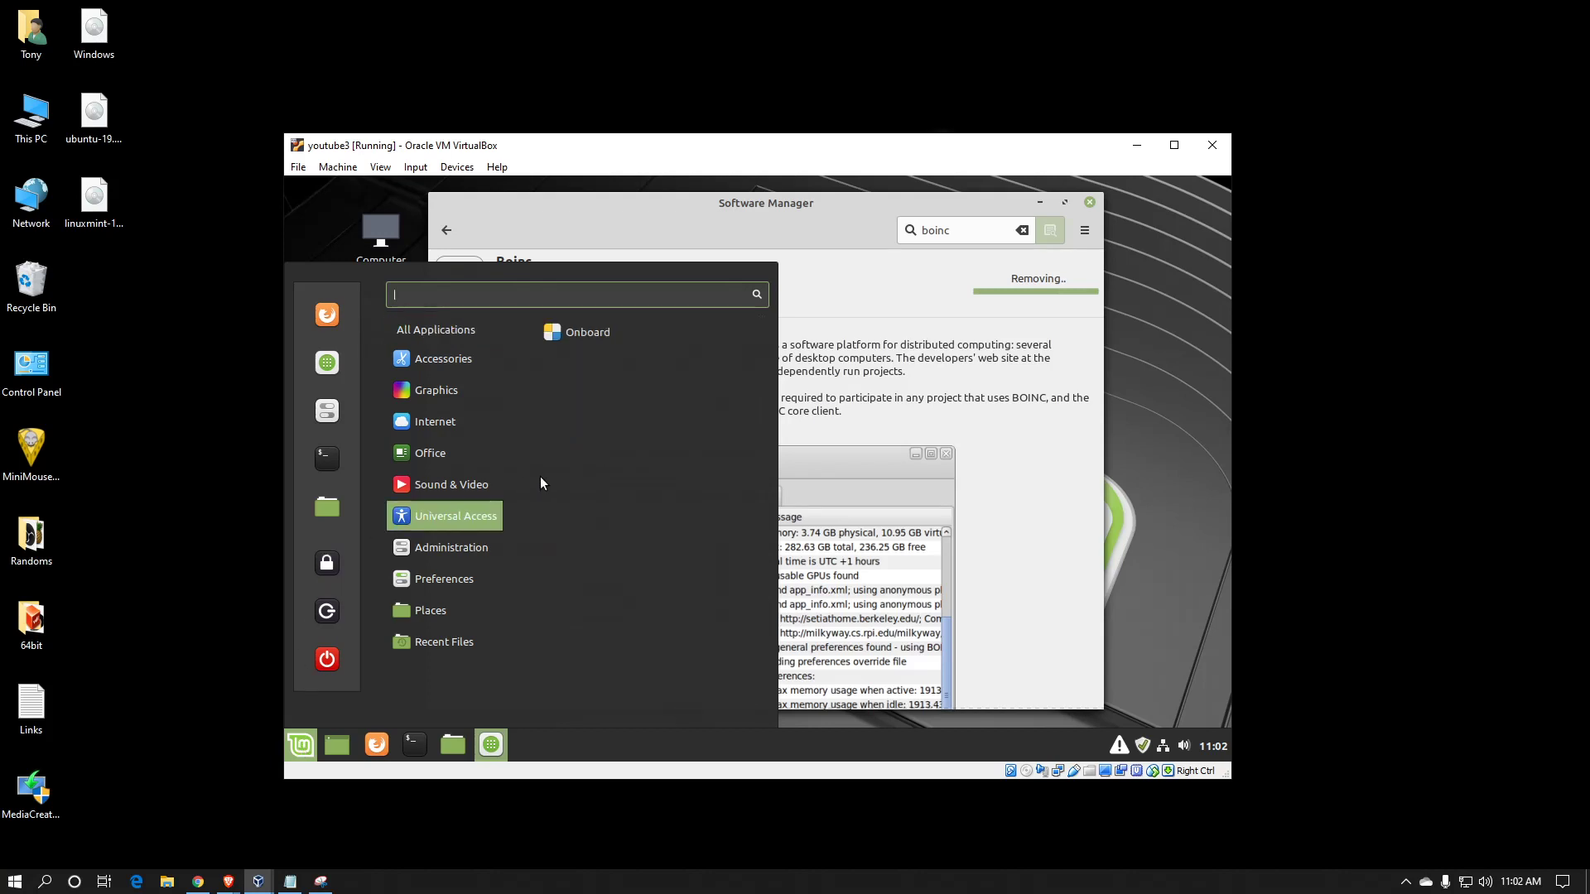
mouse_move(447, 484)
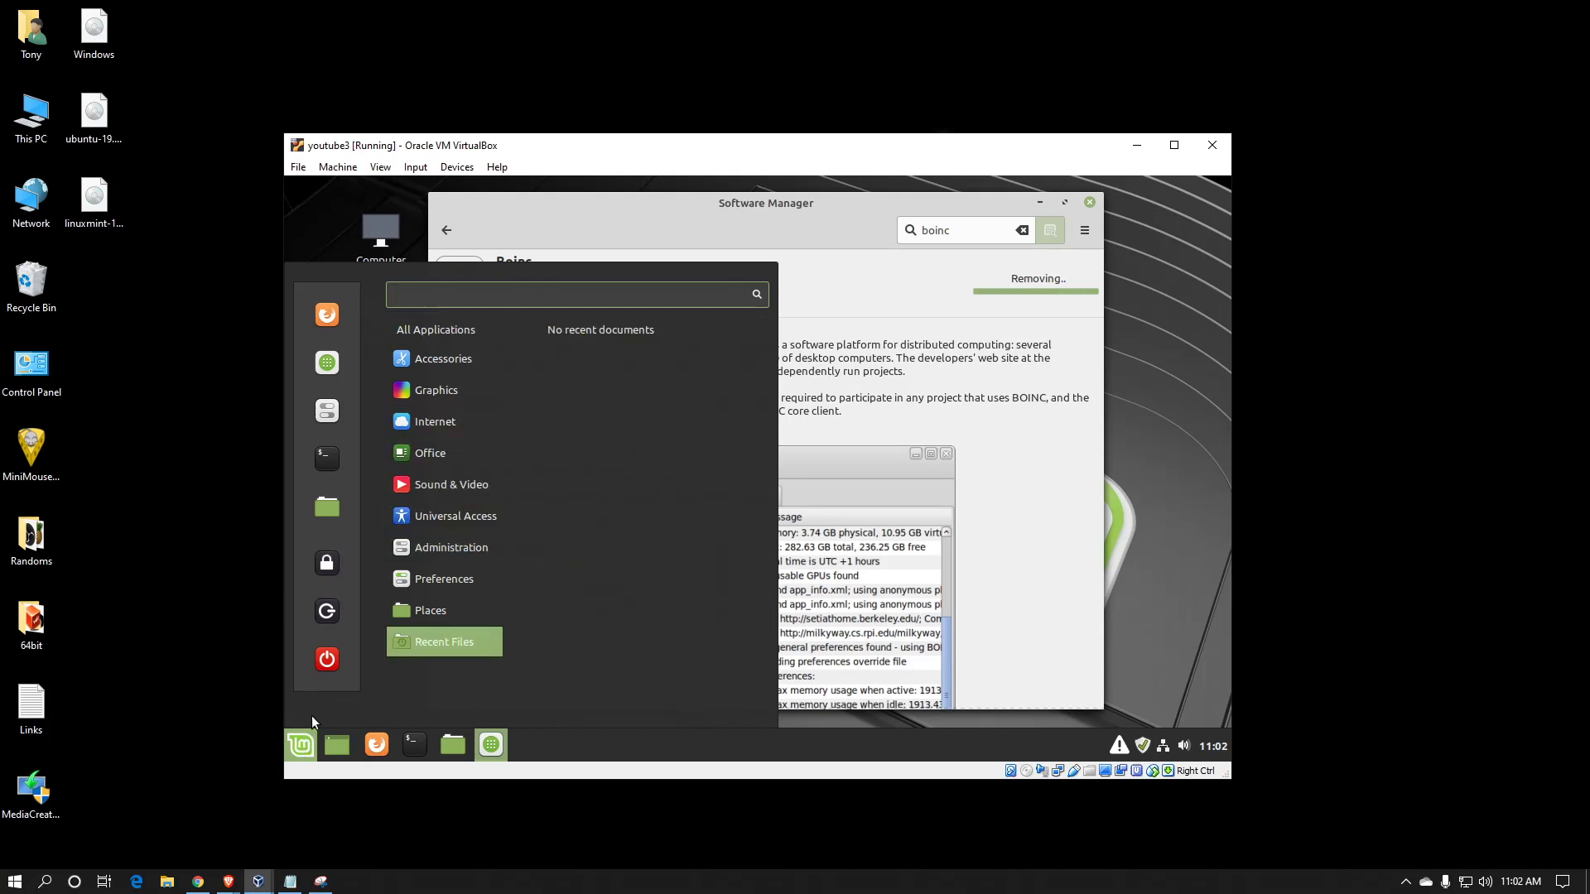
mouse_move(450, 336)
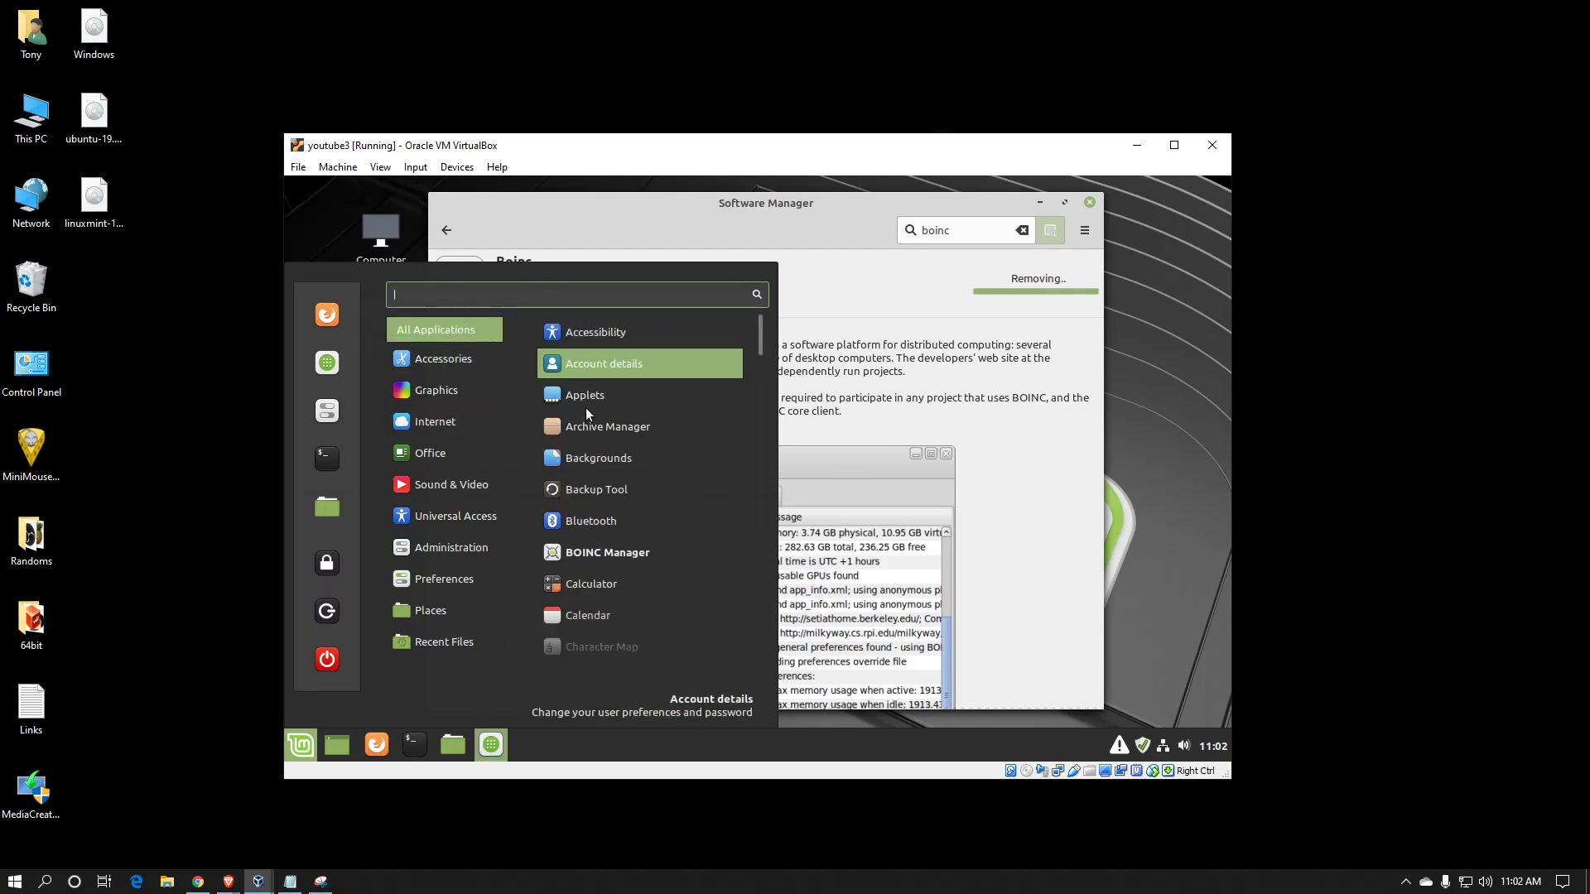
click(593, 560)
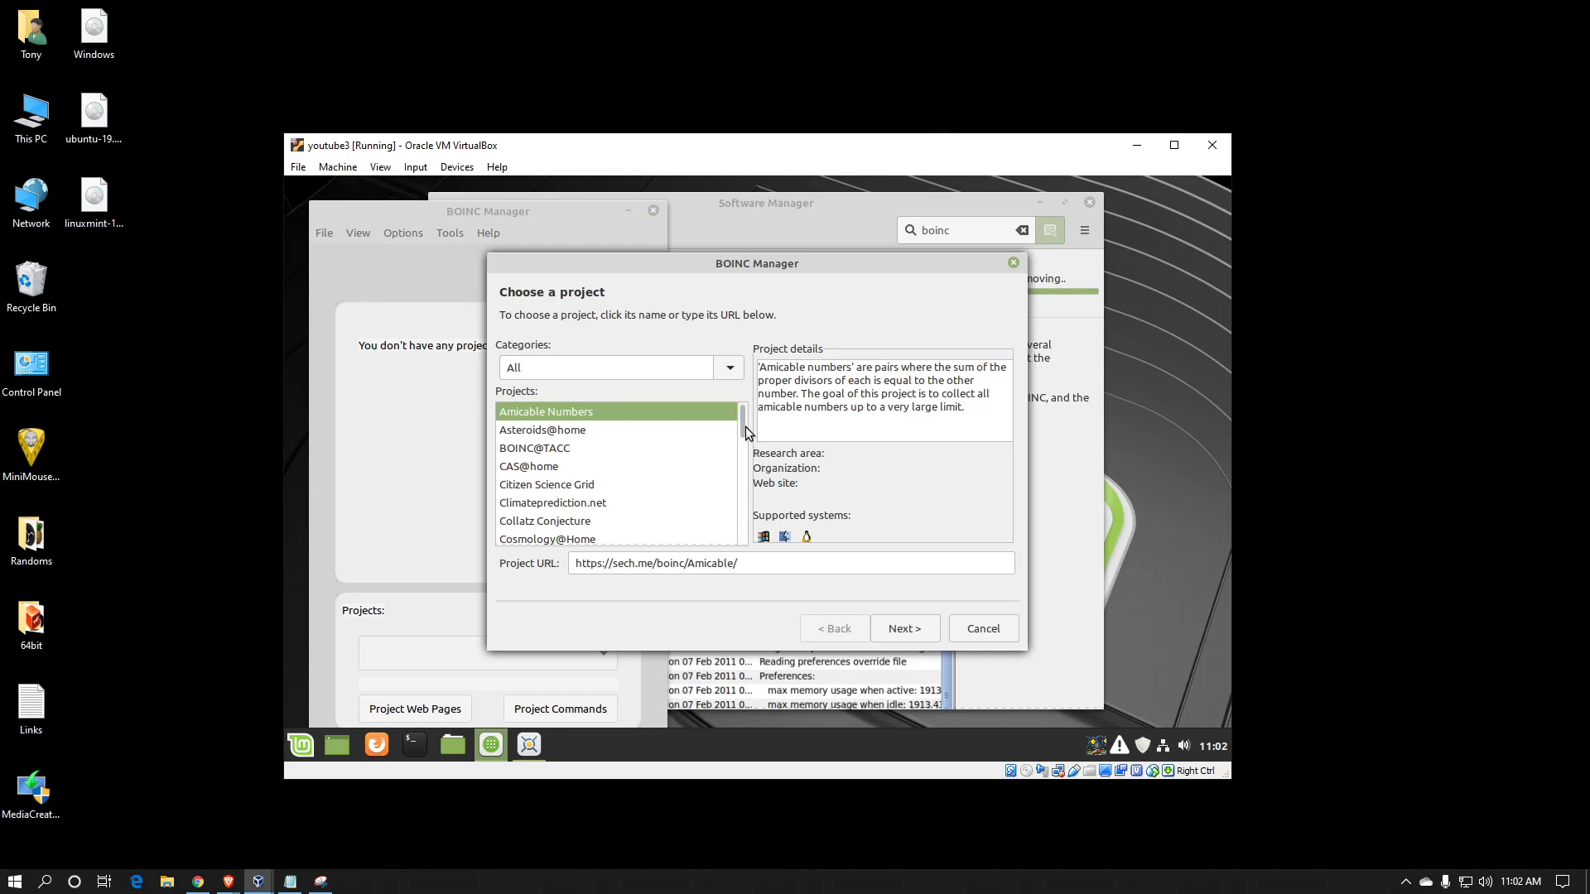
Select World Community Grid at the bottom of the Projects list
scroll(745, 481, down, 3)
scroll(745, 485, down, 5)
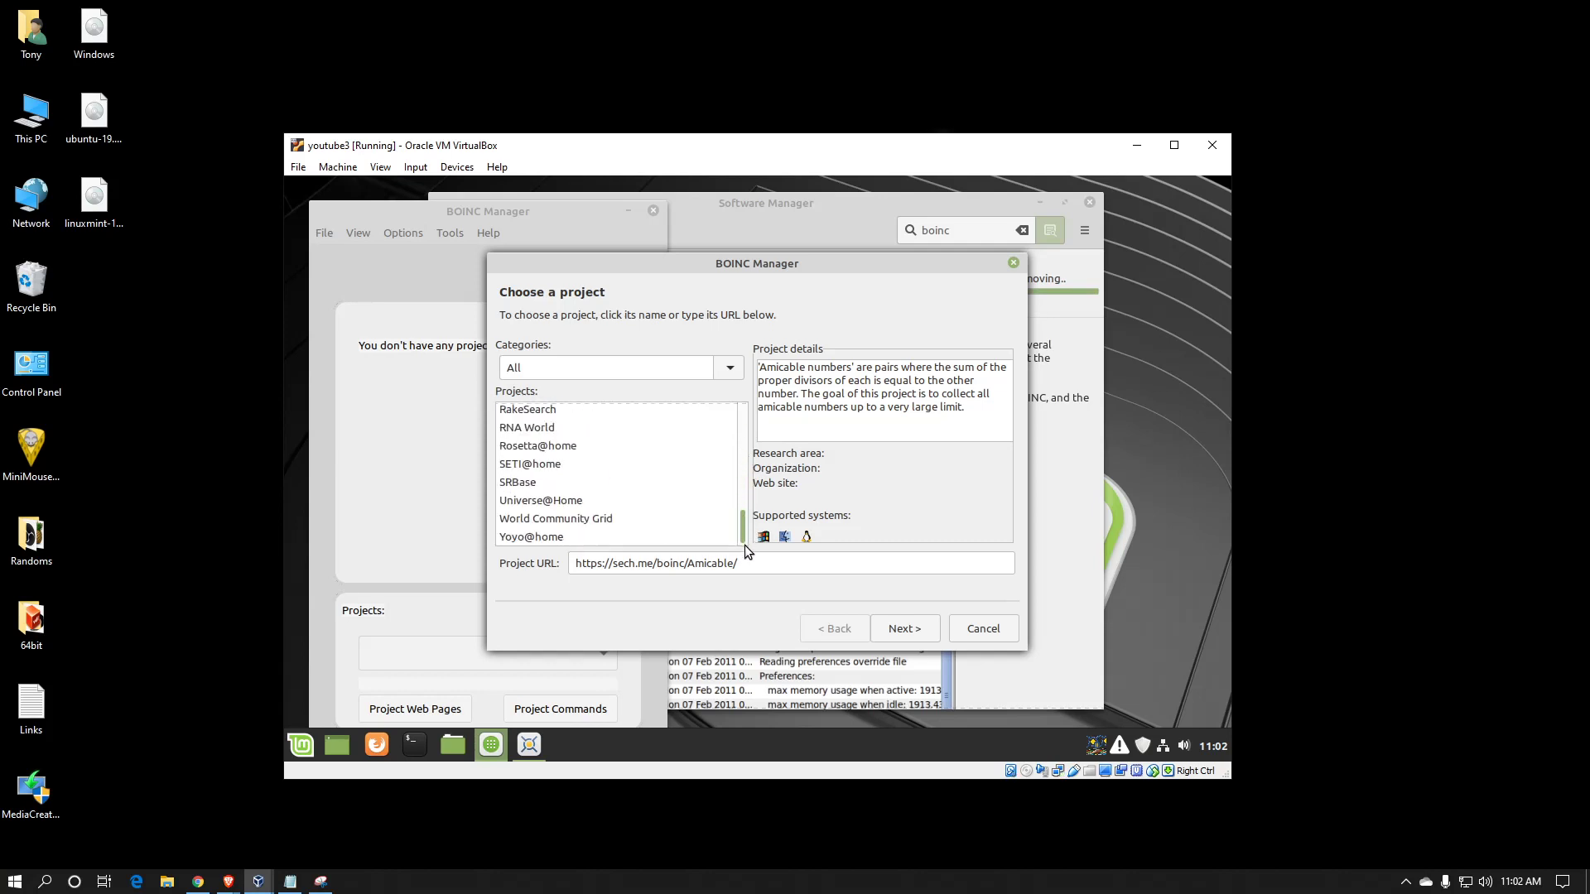
click(601, 522)
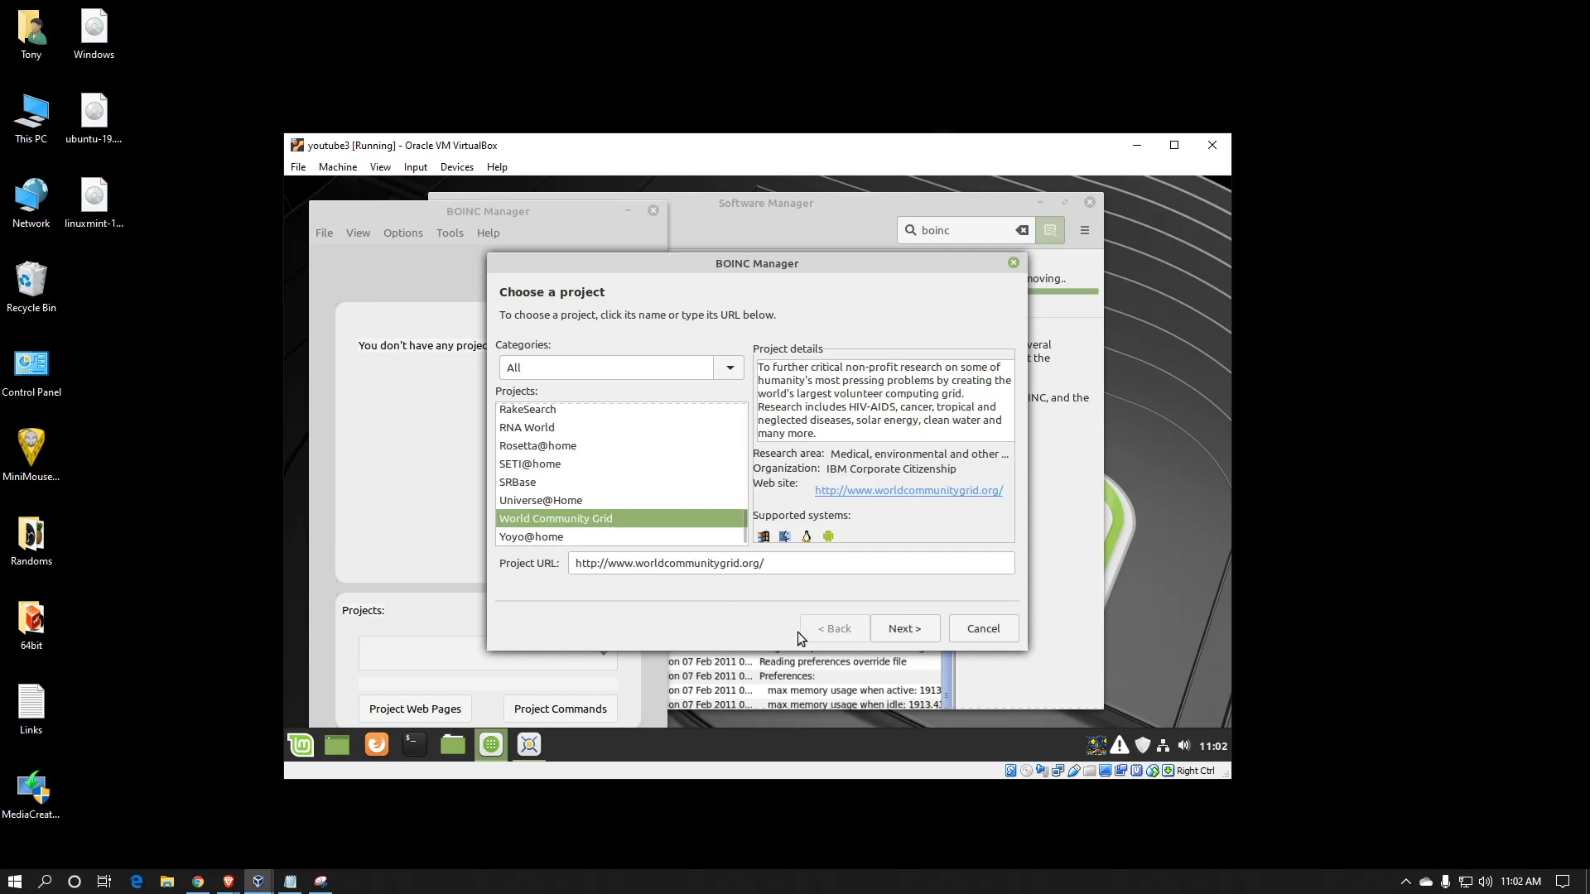
Continue to the account page and enter the account's e-mail address
click(905, 629)
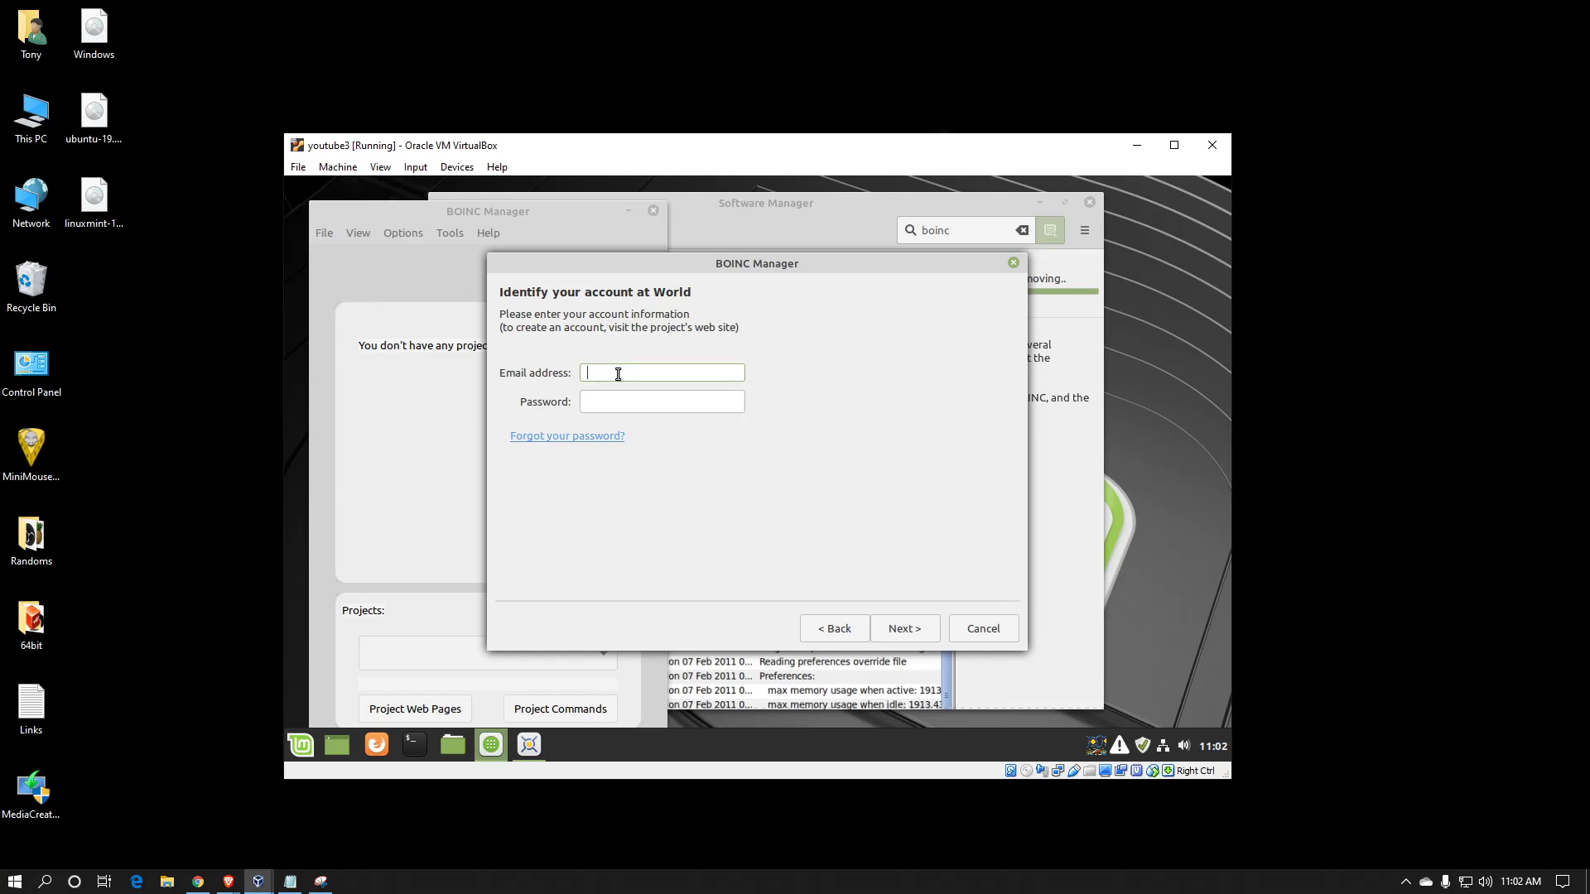
Move to the Password field and begin entering the account password
key(Tab)
text(••)
key(BackSpace)
key(BackSpace)
key(BackSpace)
Submit the account password to attach World Community Grid, then bring up the Links notes
text(••••••••)
key(Return)
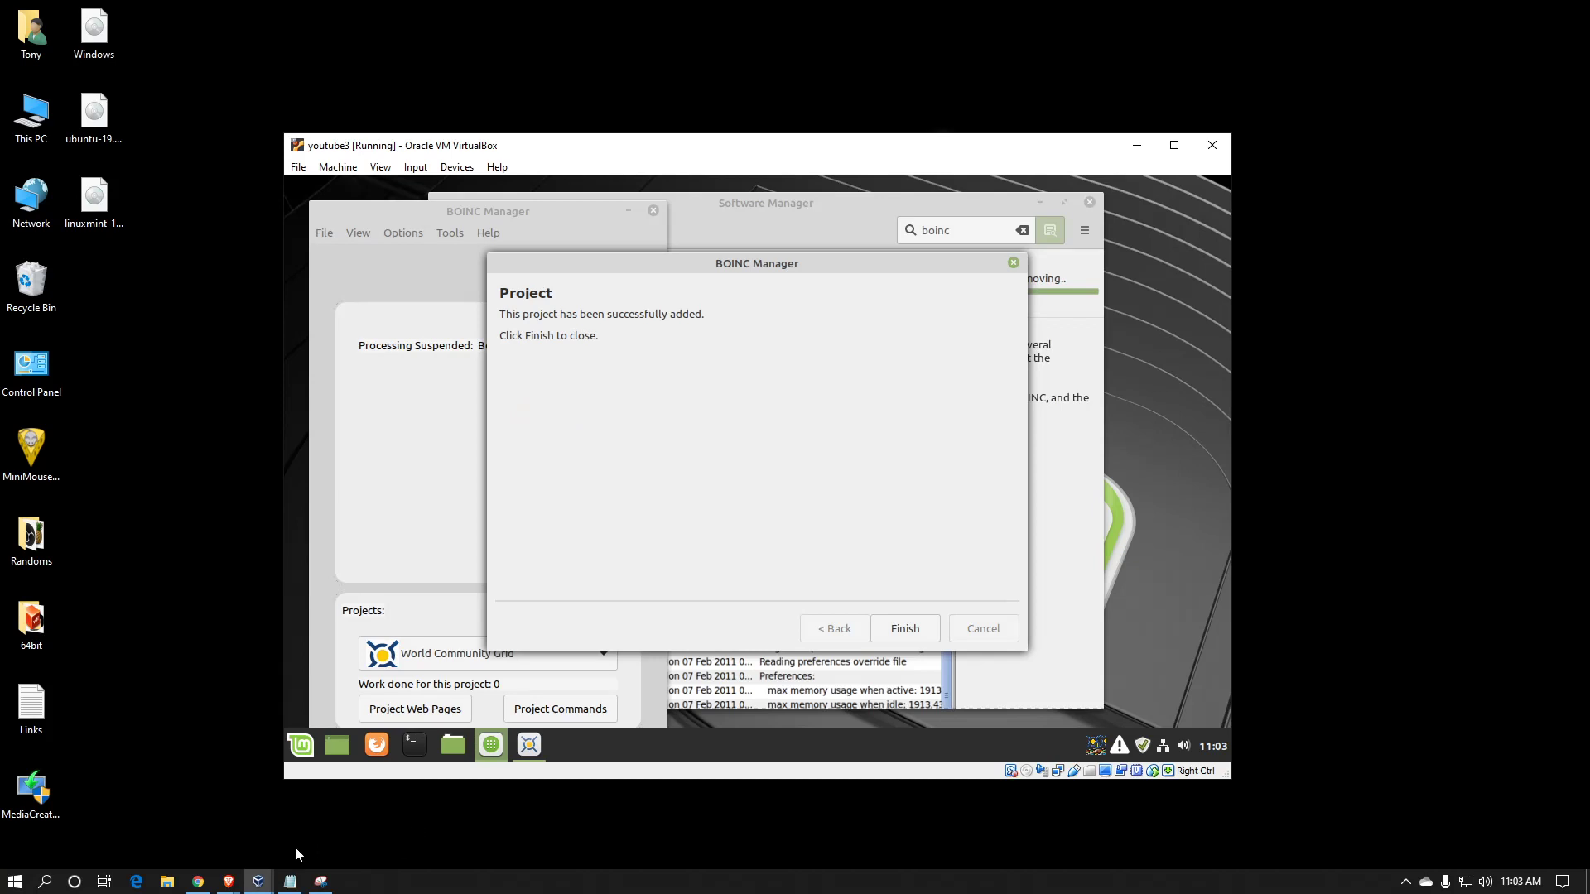
click(289, 881)
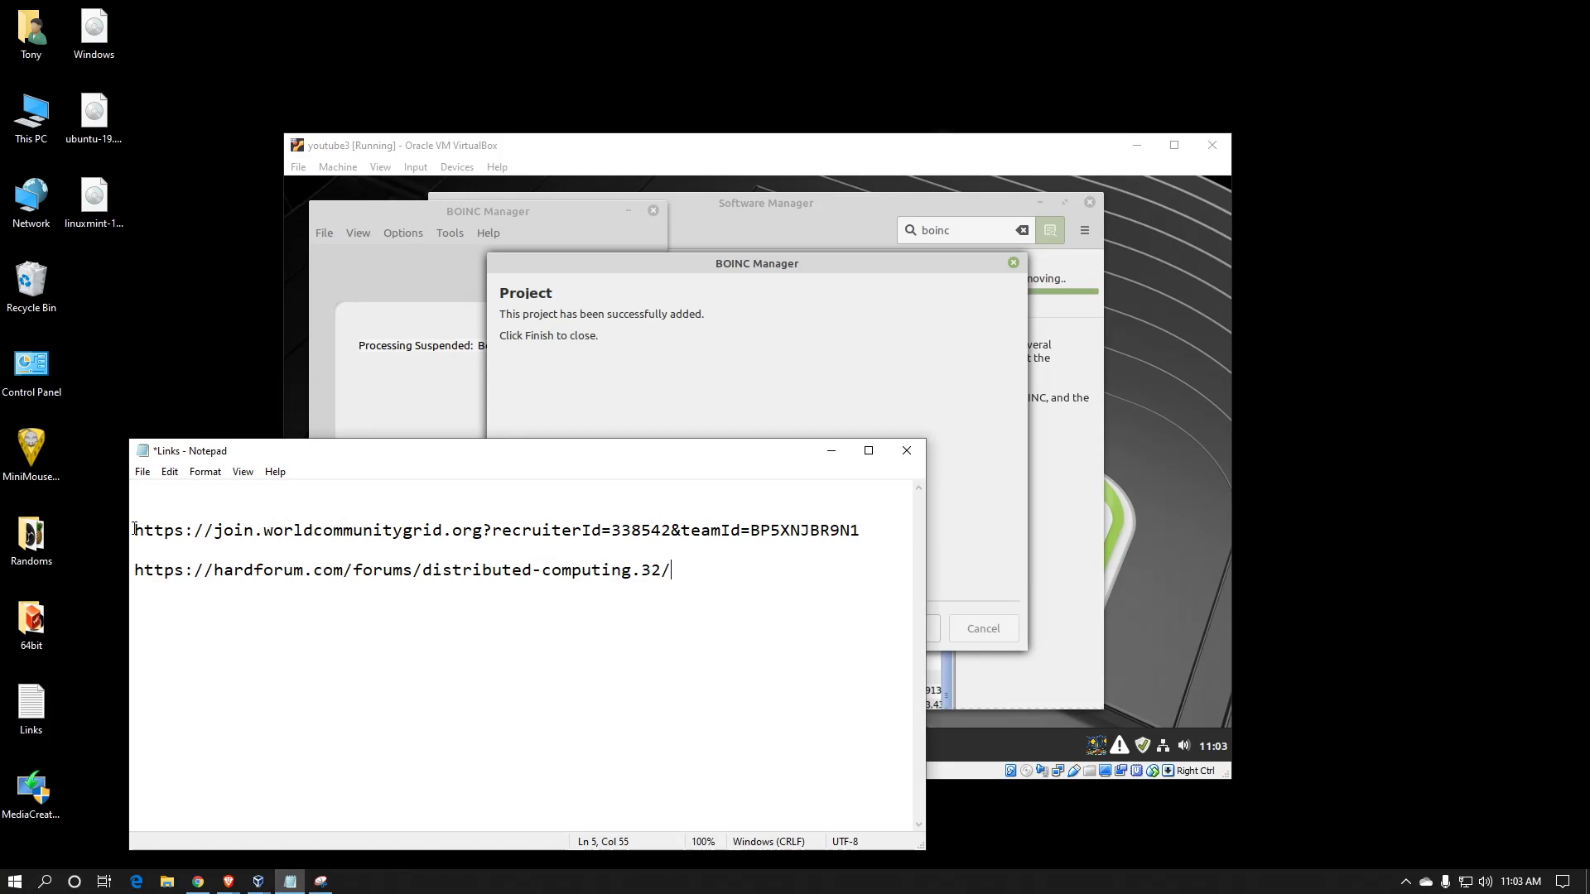
Highlight the join link's recruiter part and teamId value, then return to the VM
drag(134, 528, 613, 534)
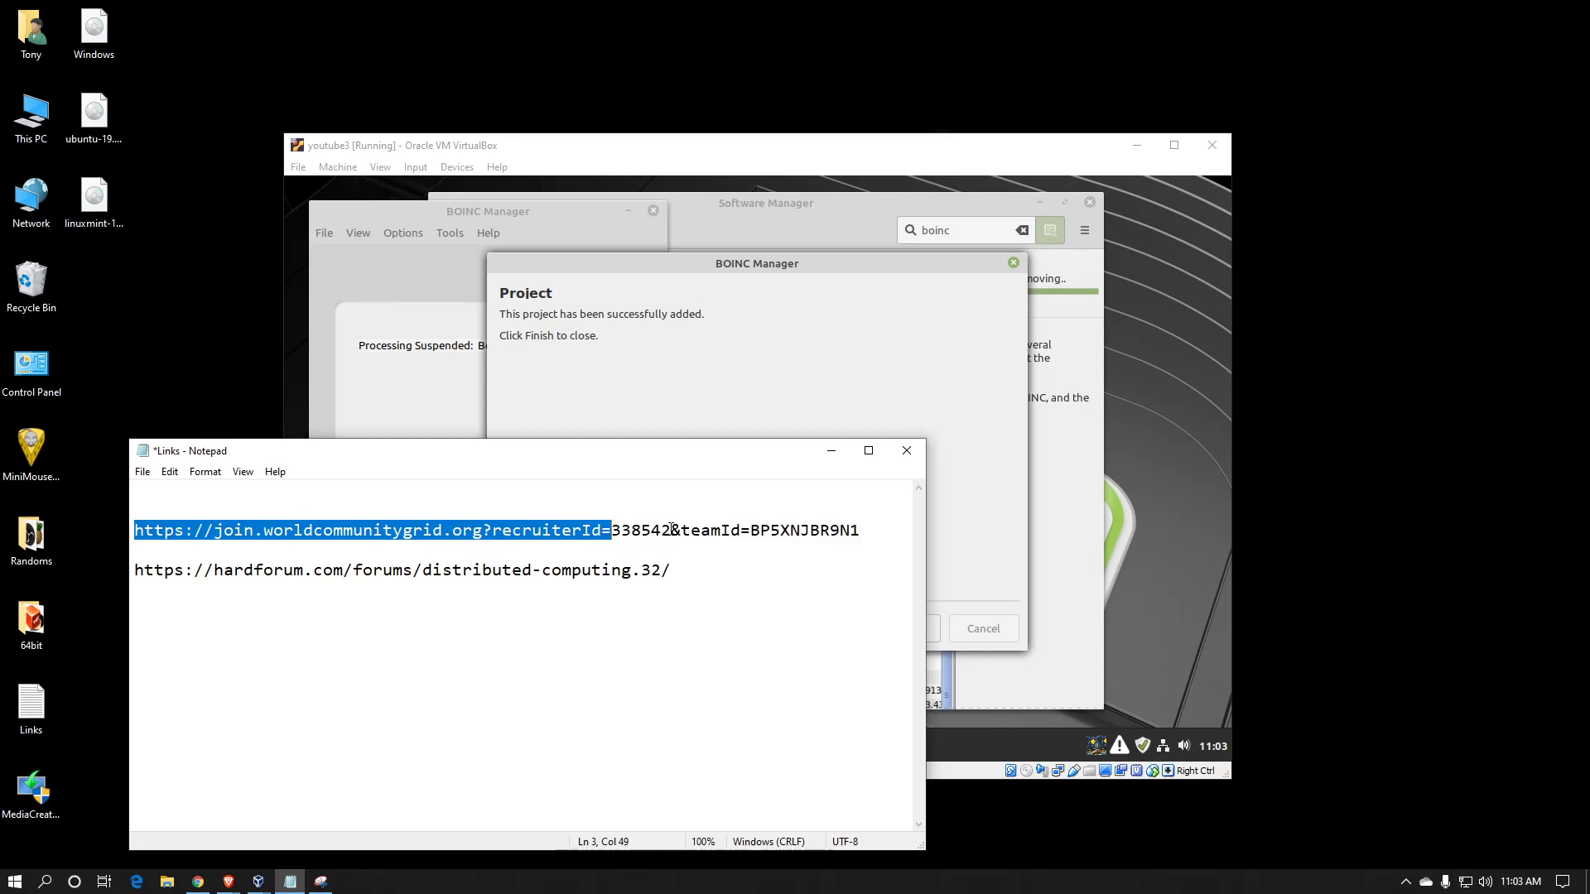
drag(671, 530, 680, 530)
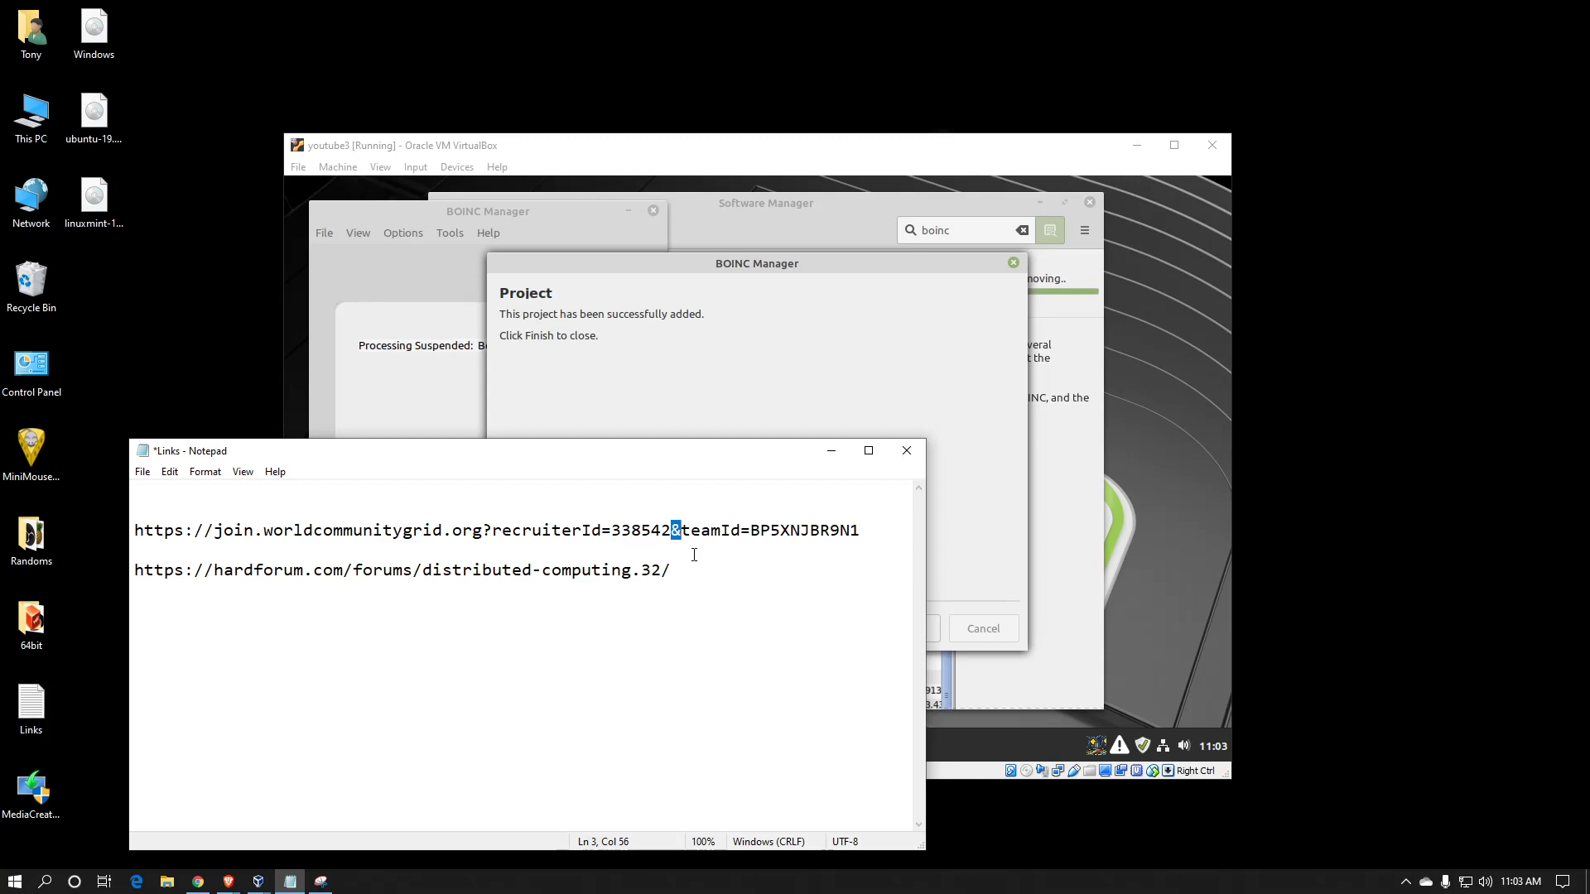
click(752, 530)
drag(752, 532, 842, 543)
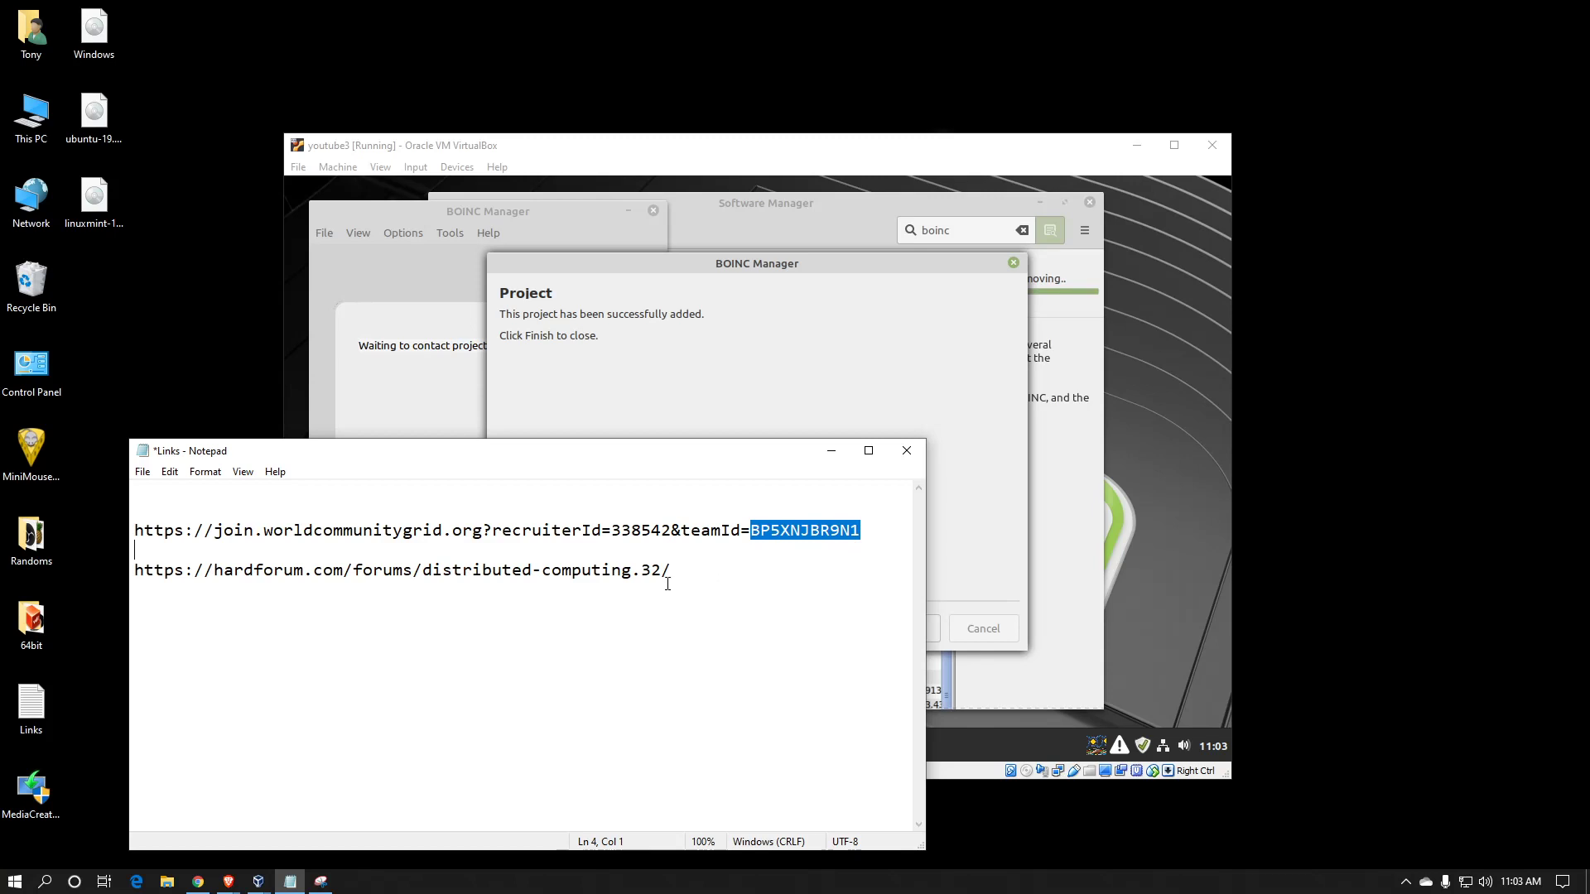
click(854, 418)
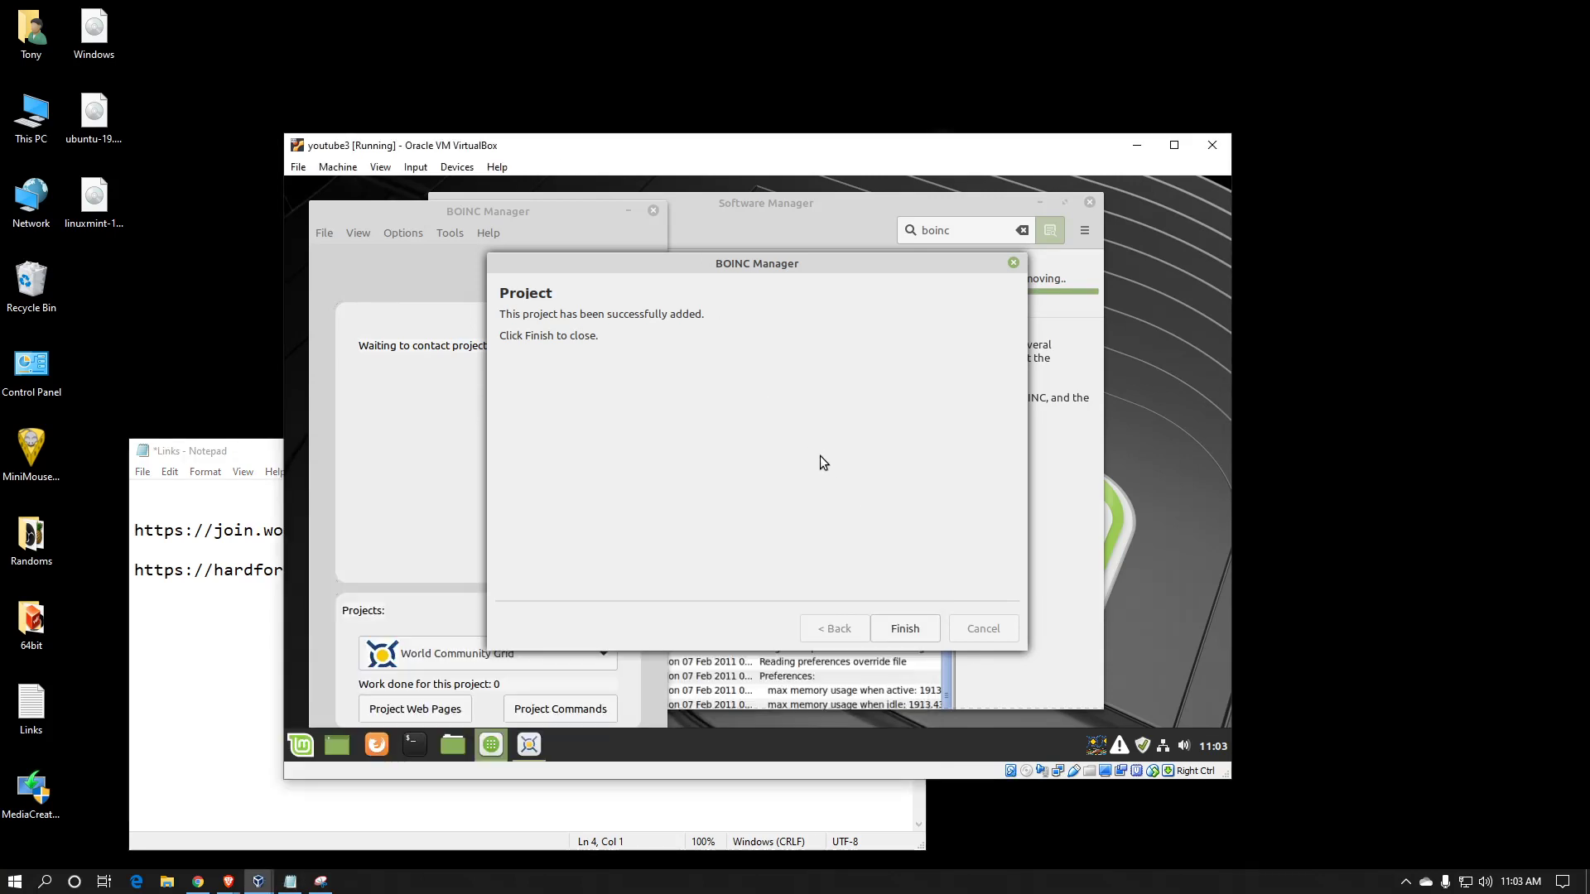
Finish the wizard so World Community Grid downloads work, then bring up the View menu
click(906, 632)
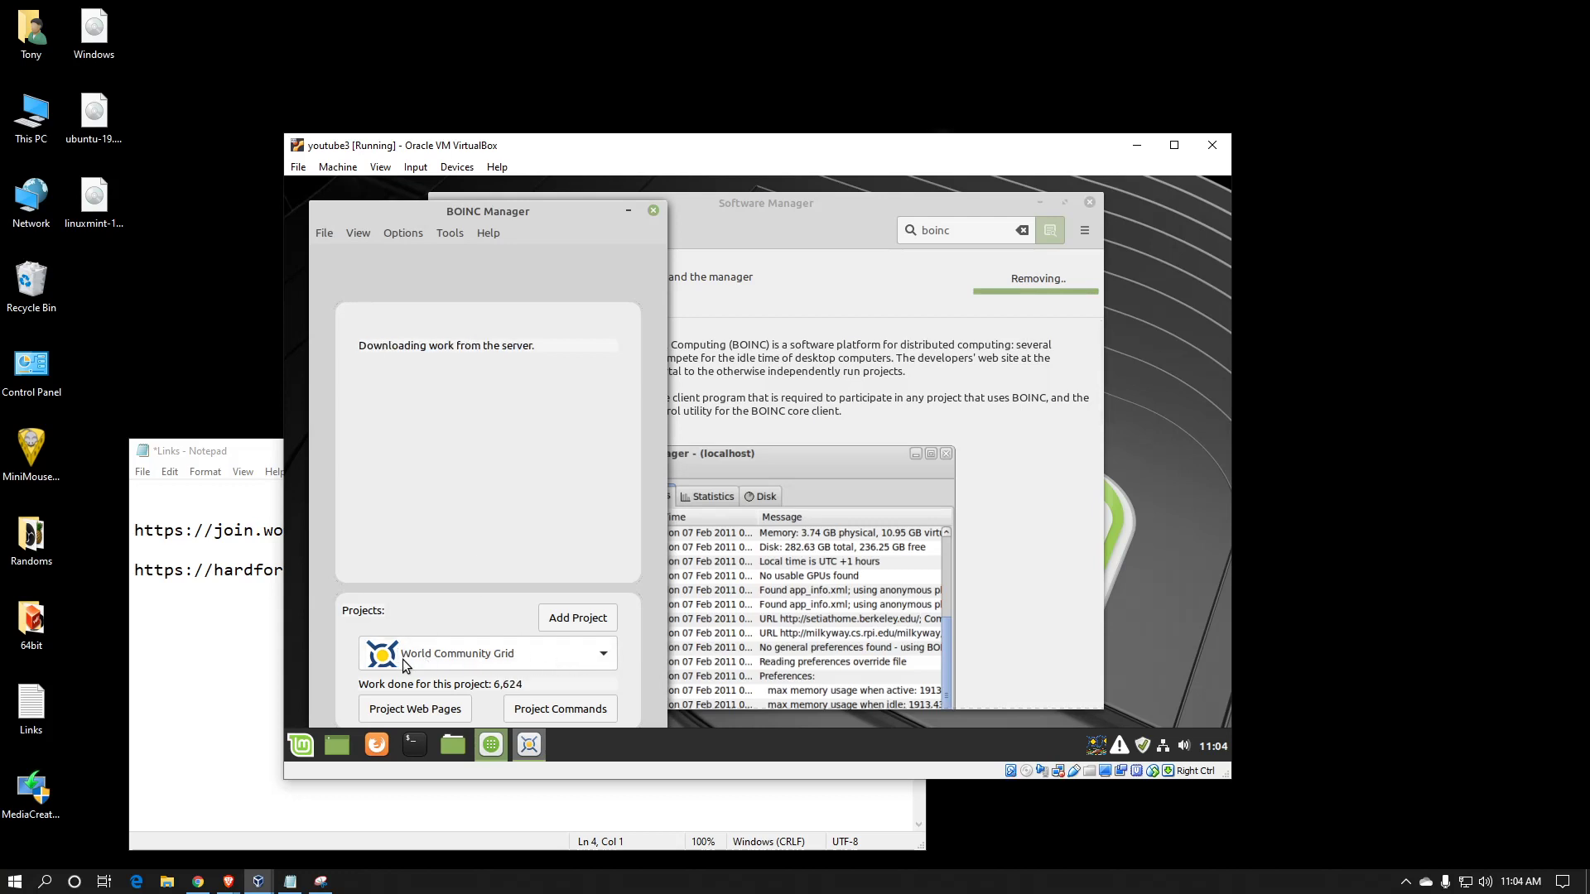
click(359, 233)
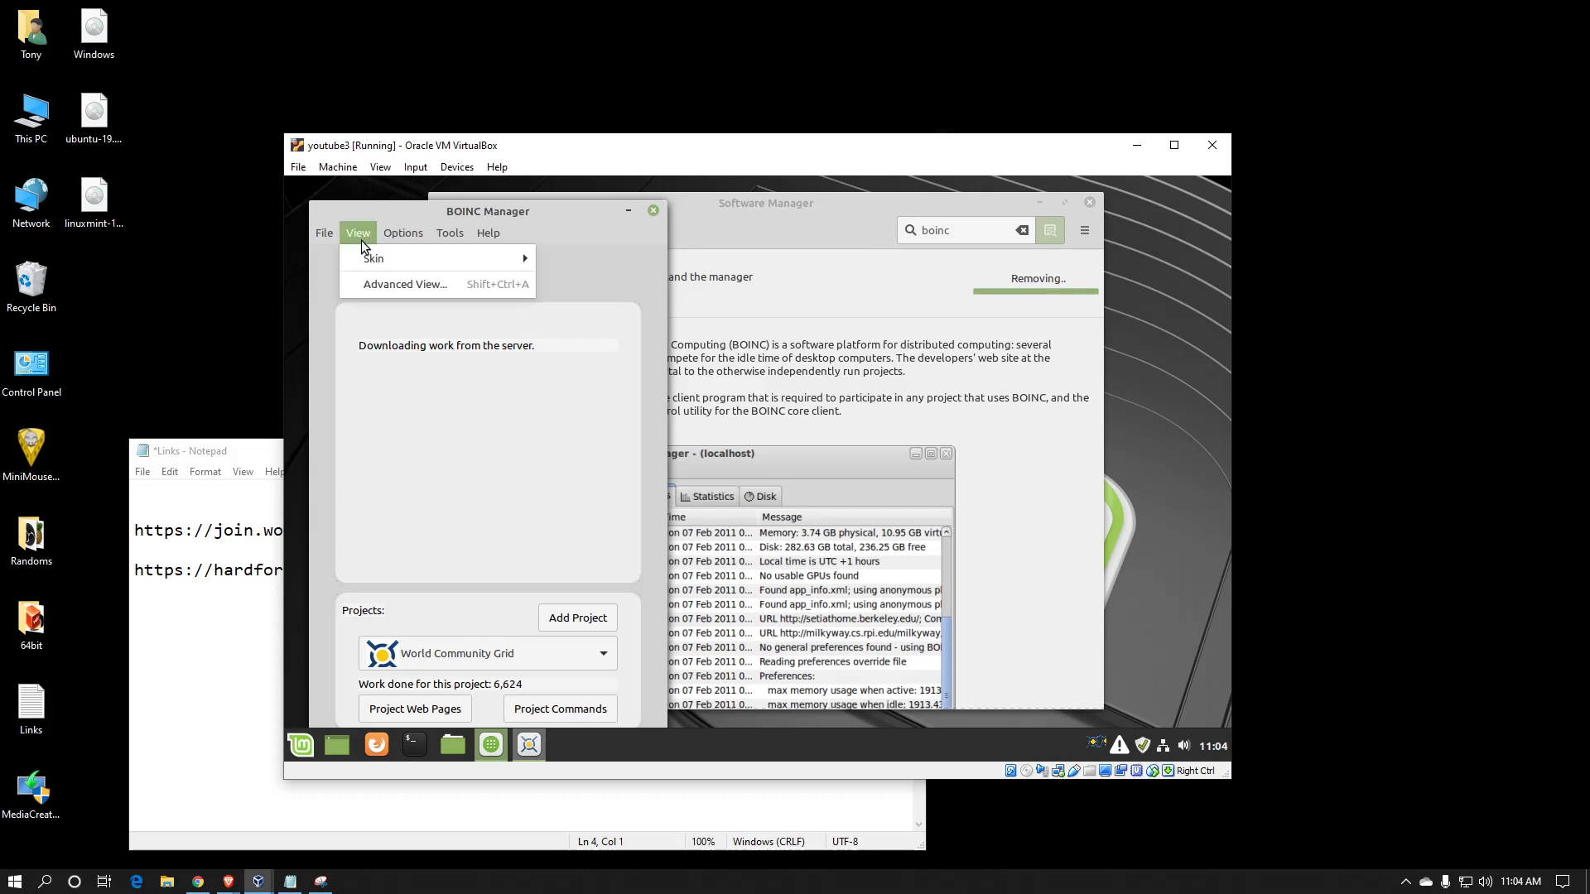
Switch to Advanced View, maximize the window, and show the running Mapping Cancer Markers task
click(374, 280)
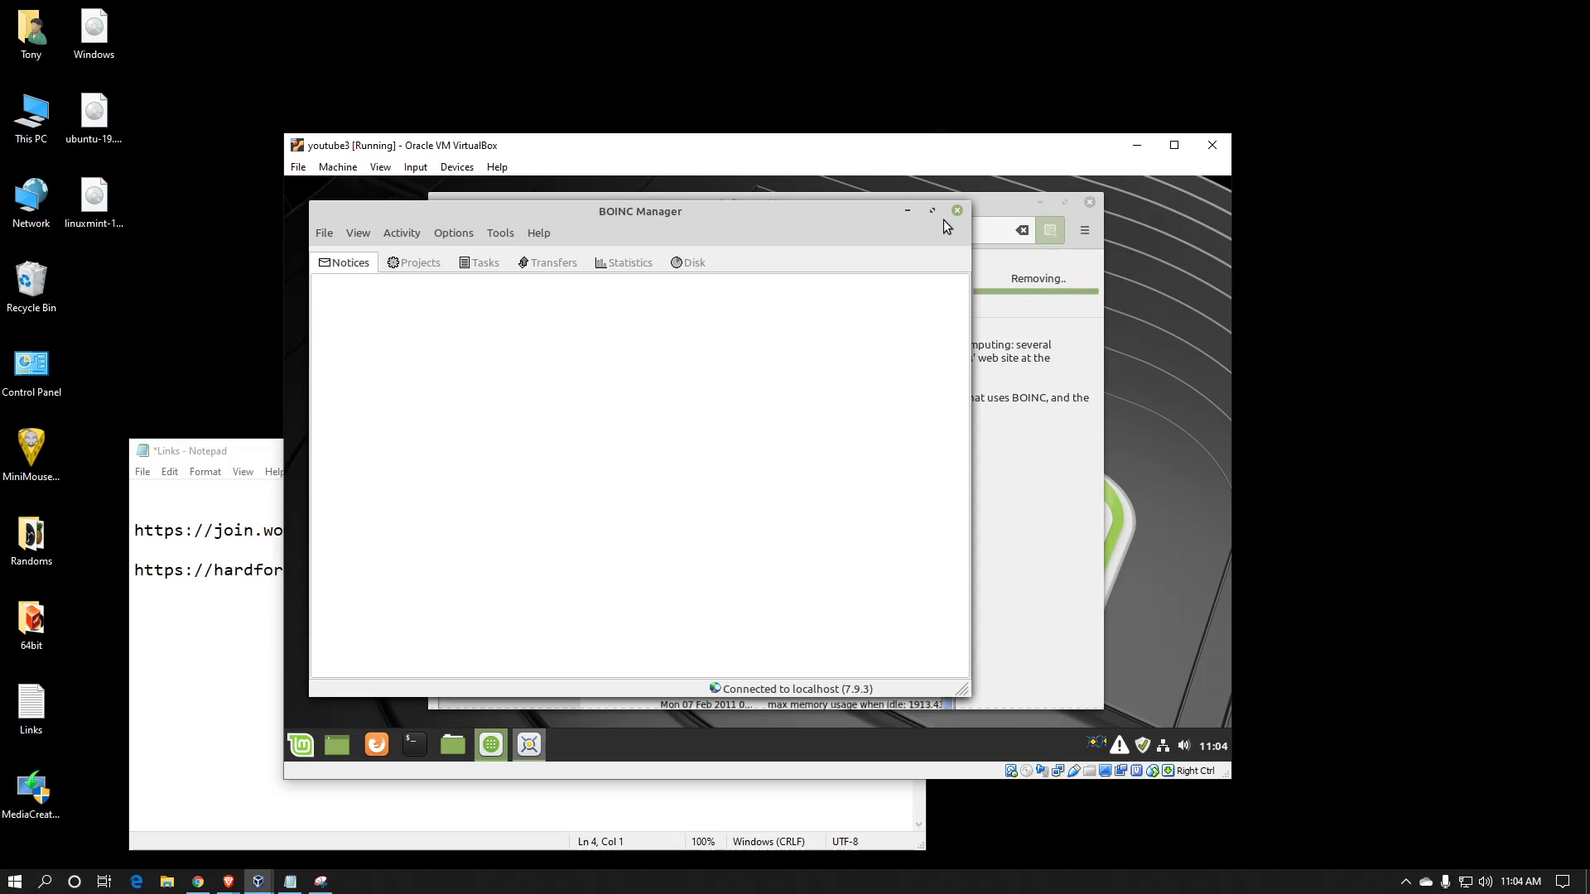
click(934, 211)
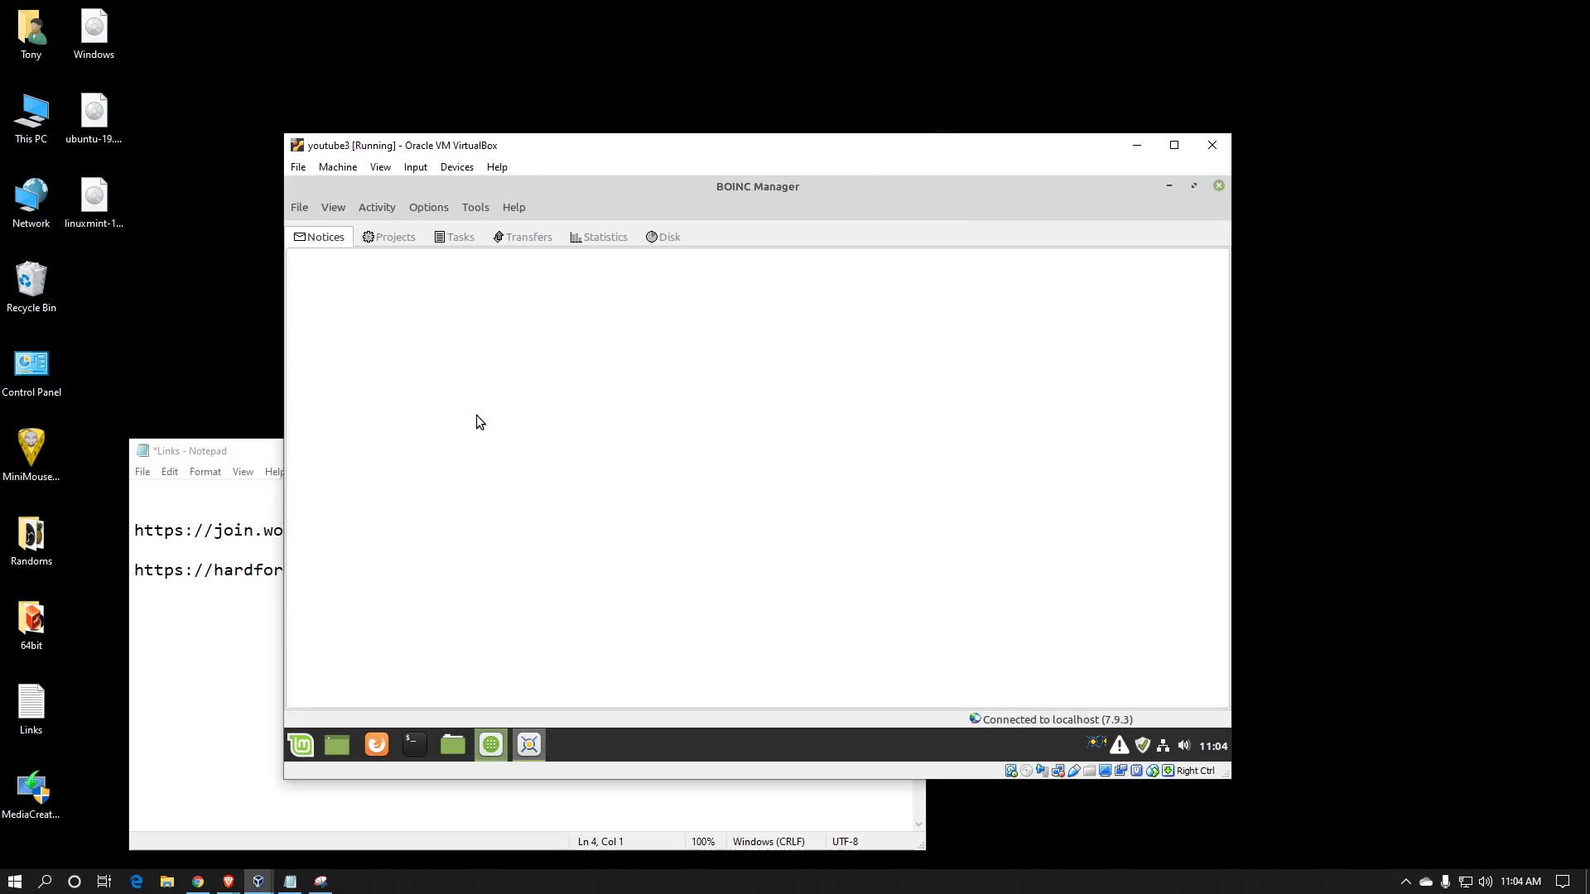
click(395, 241)
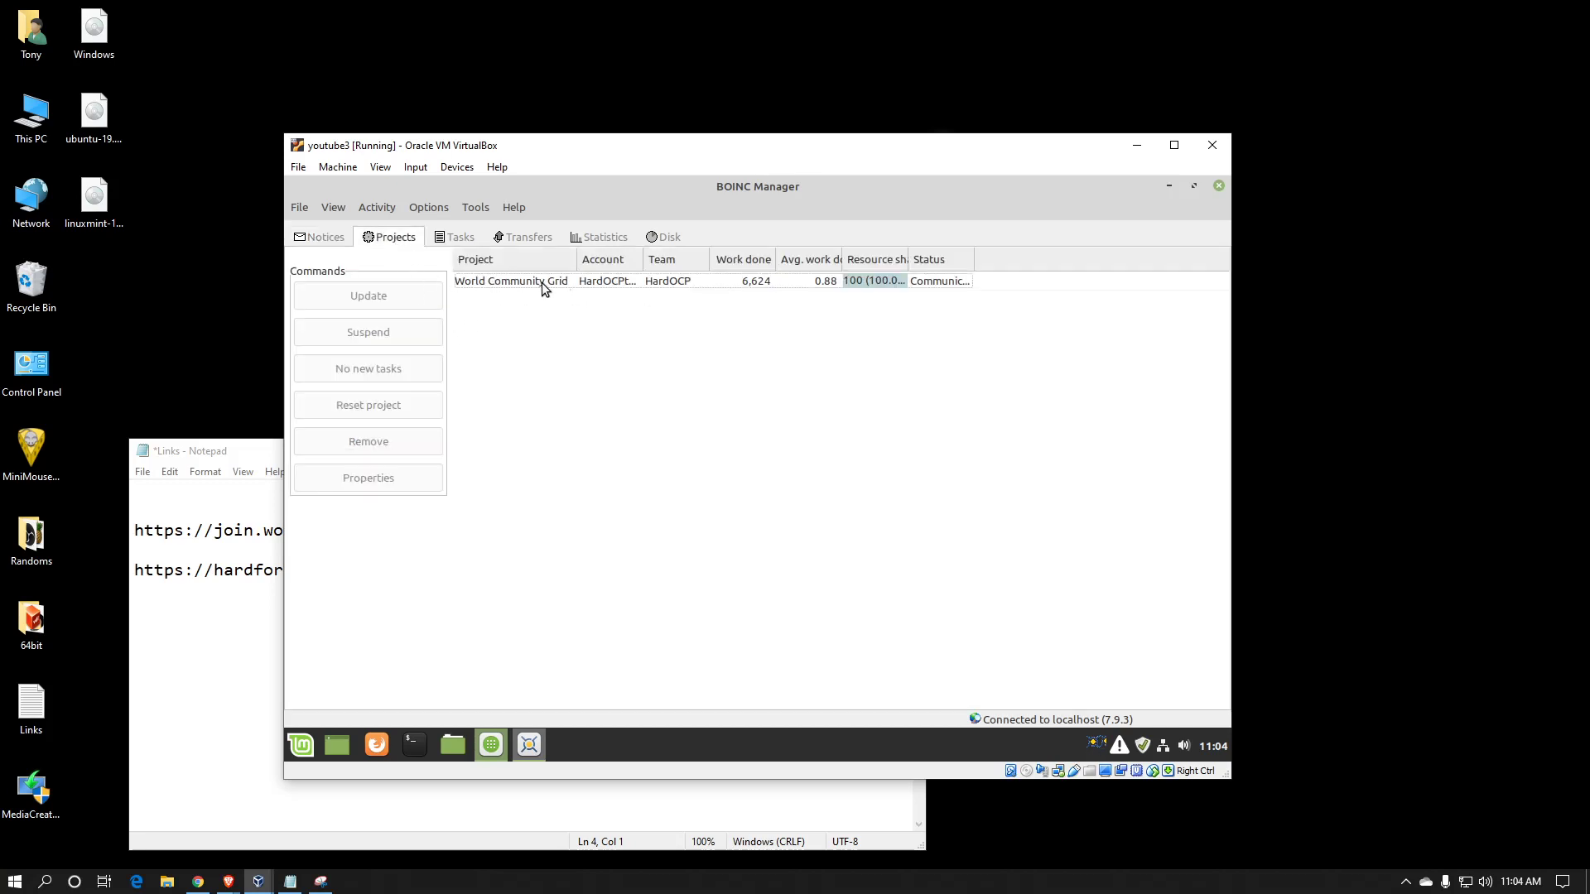
click(461, 241)
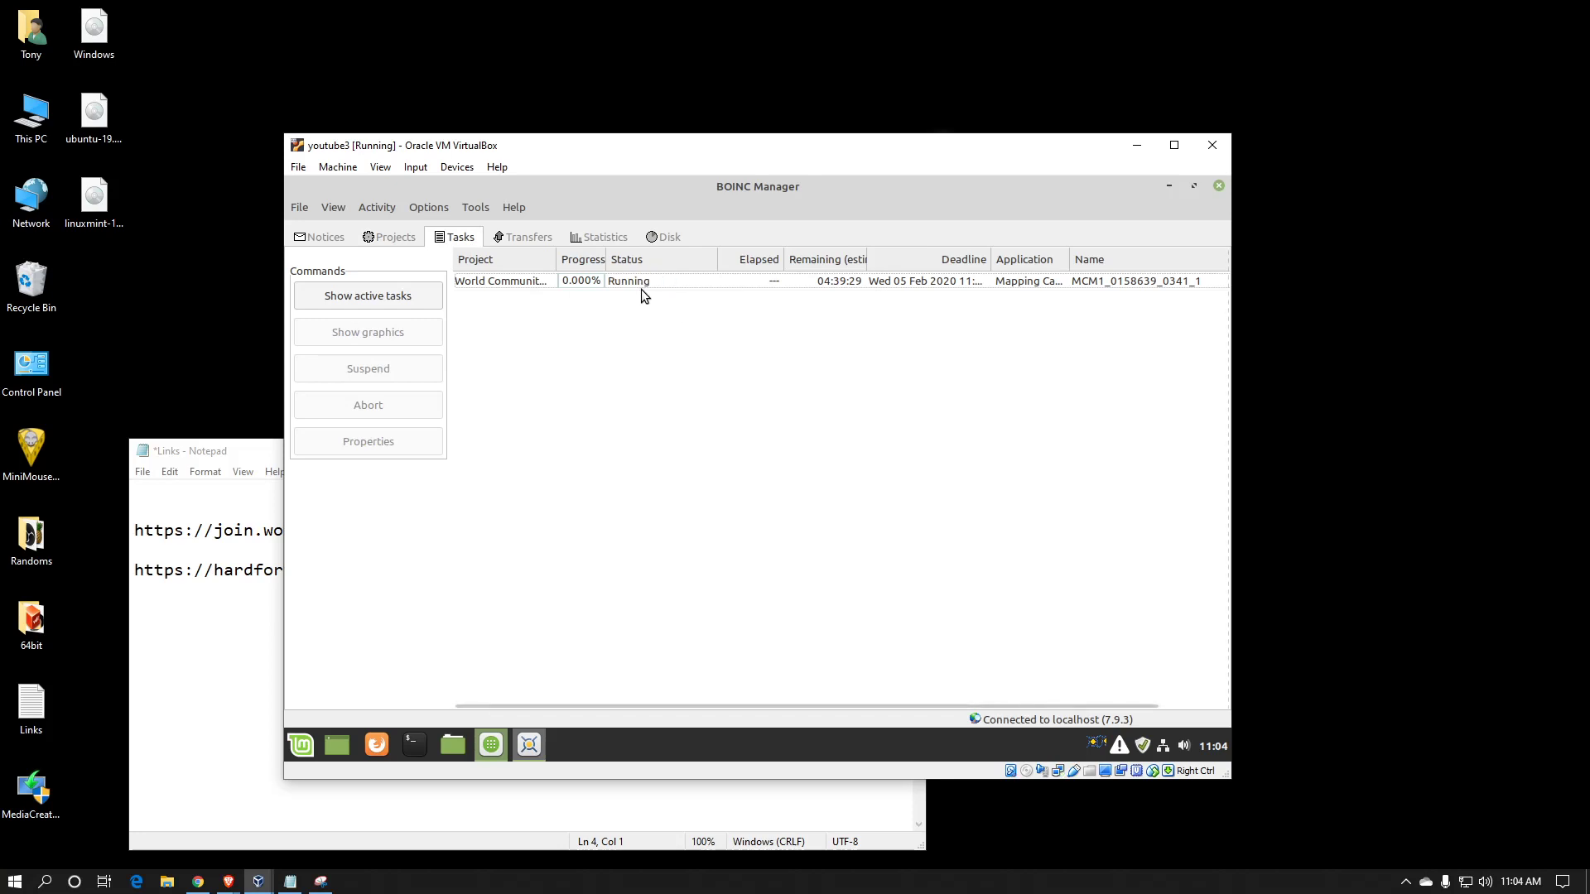
Look over the Transfers, Statistics and Disk usage tabs
click(521, 240)
click(600, 240)
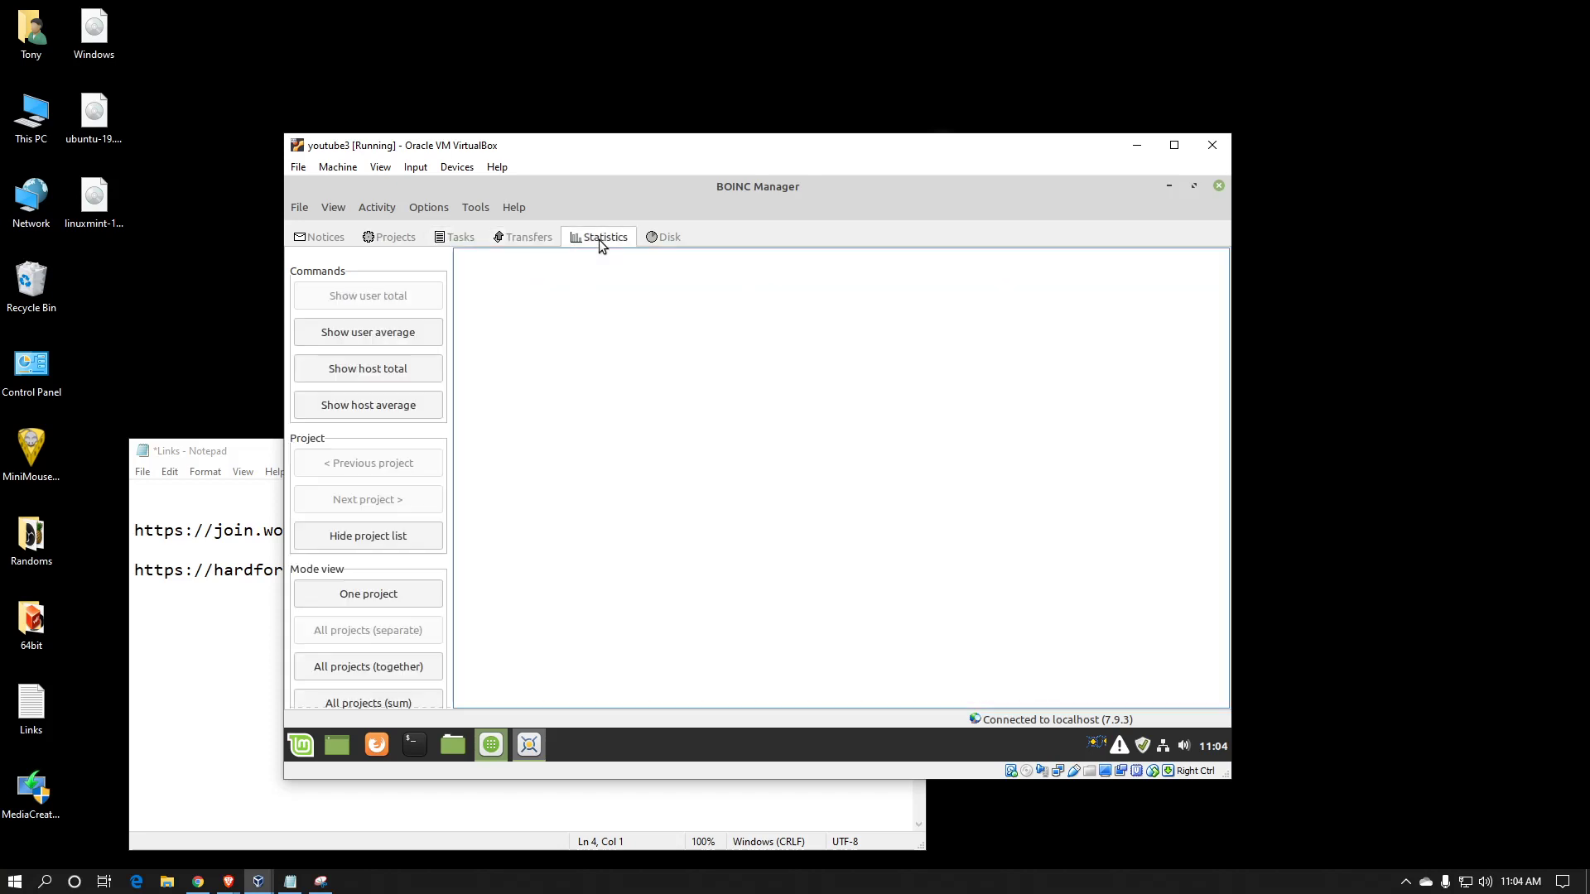
click(674, 243)
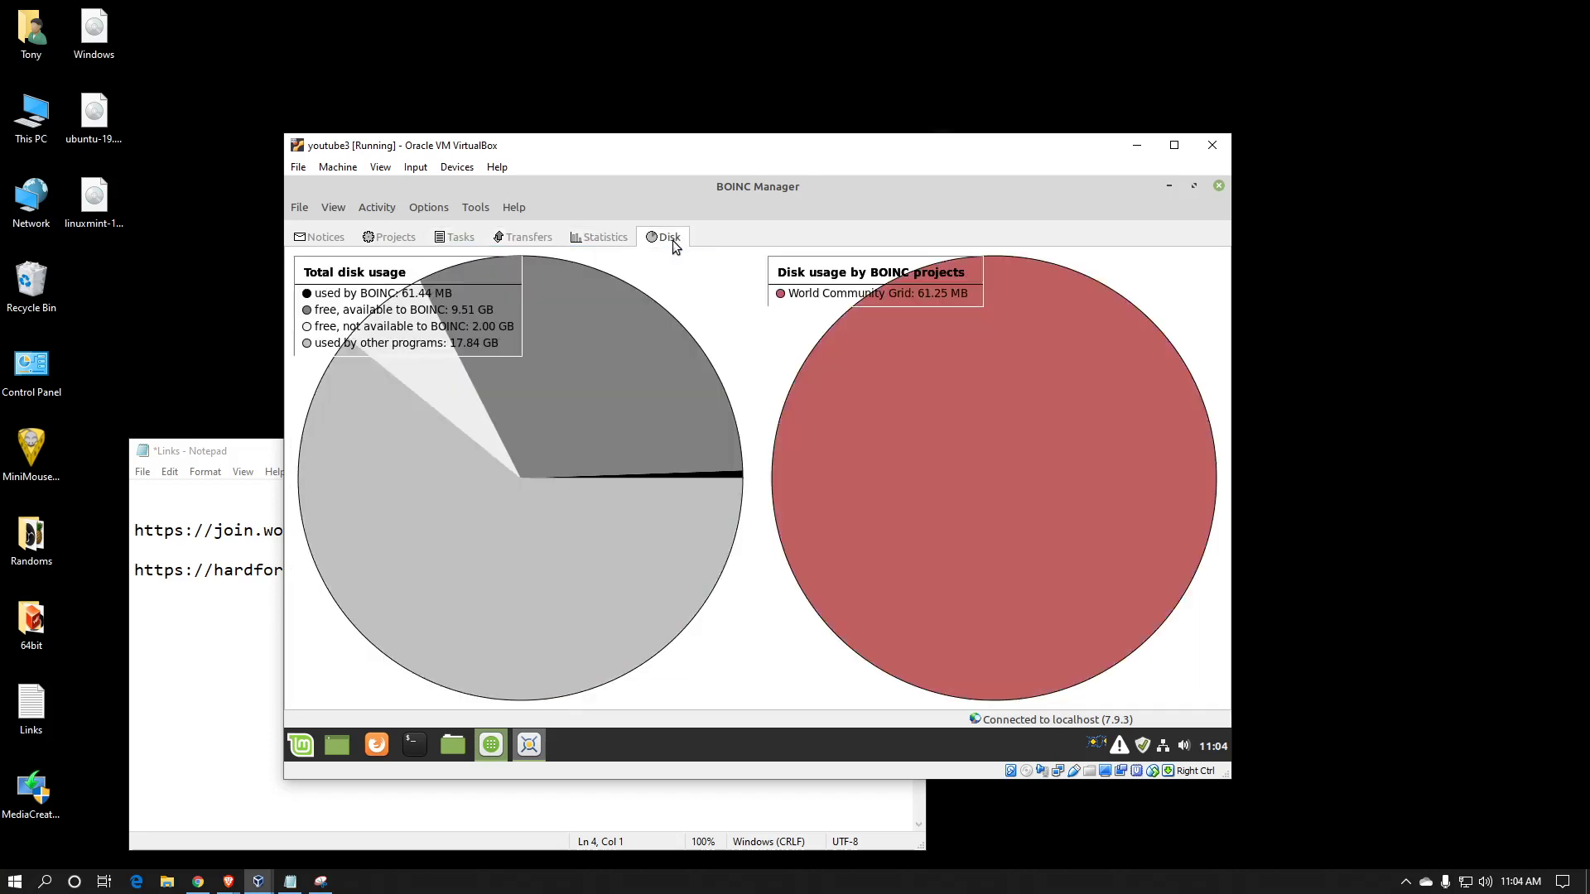
Return to the task list and open Options > Computing preferences
click(442, 239)
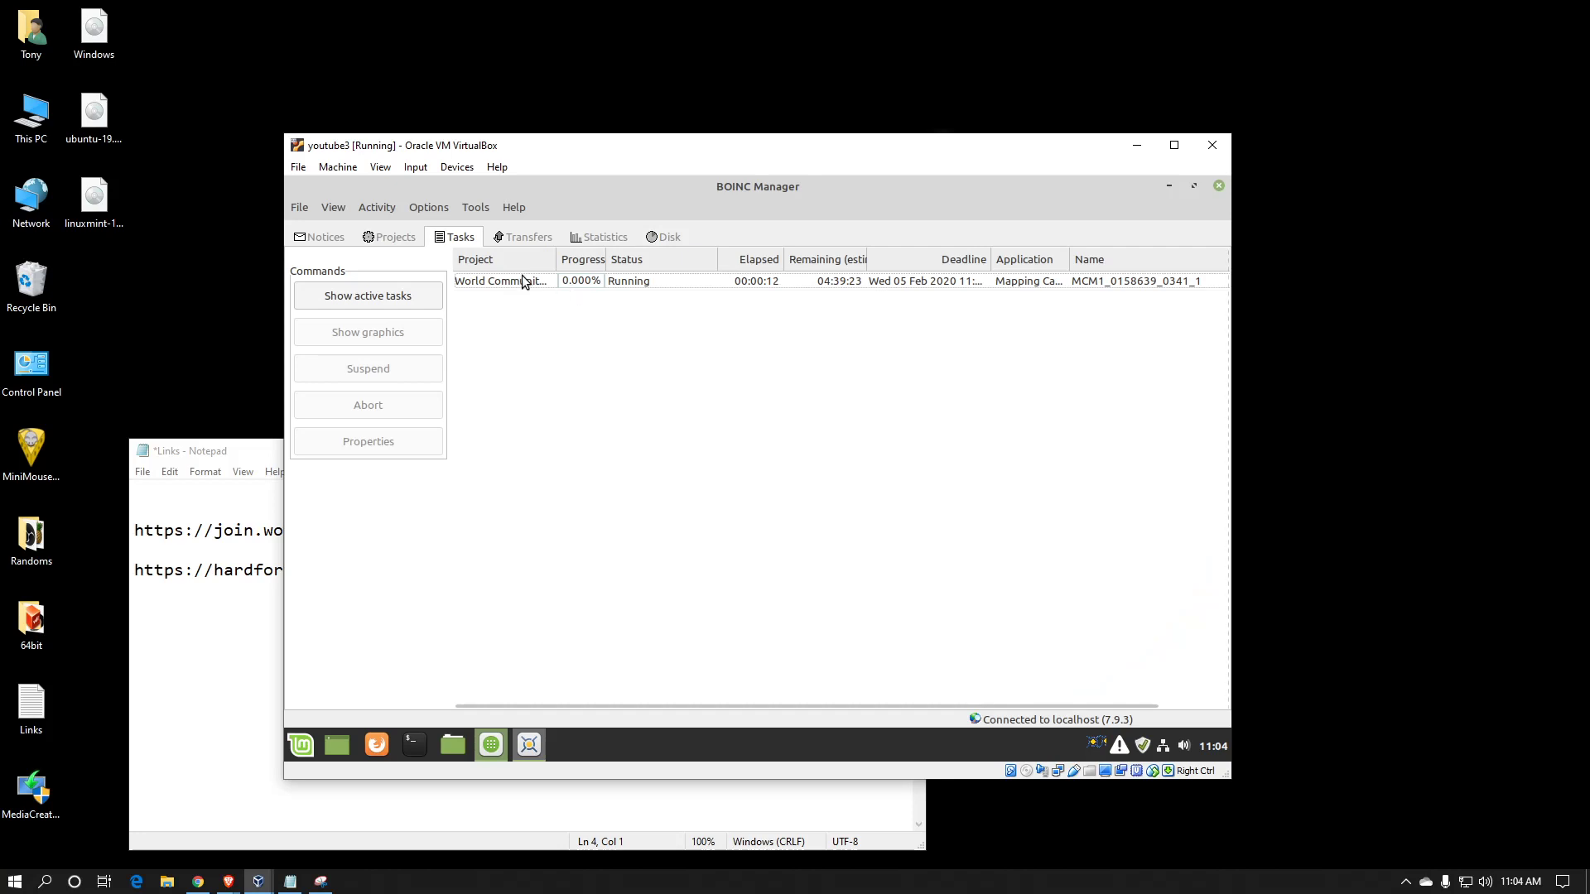
click(430, 210)
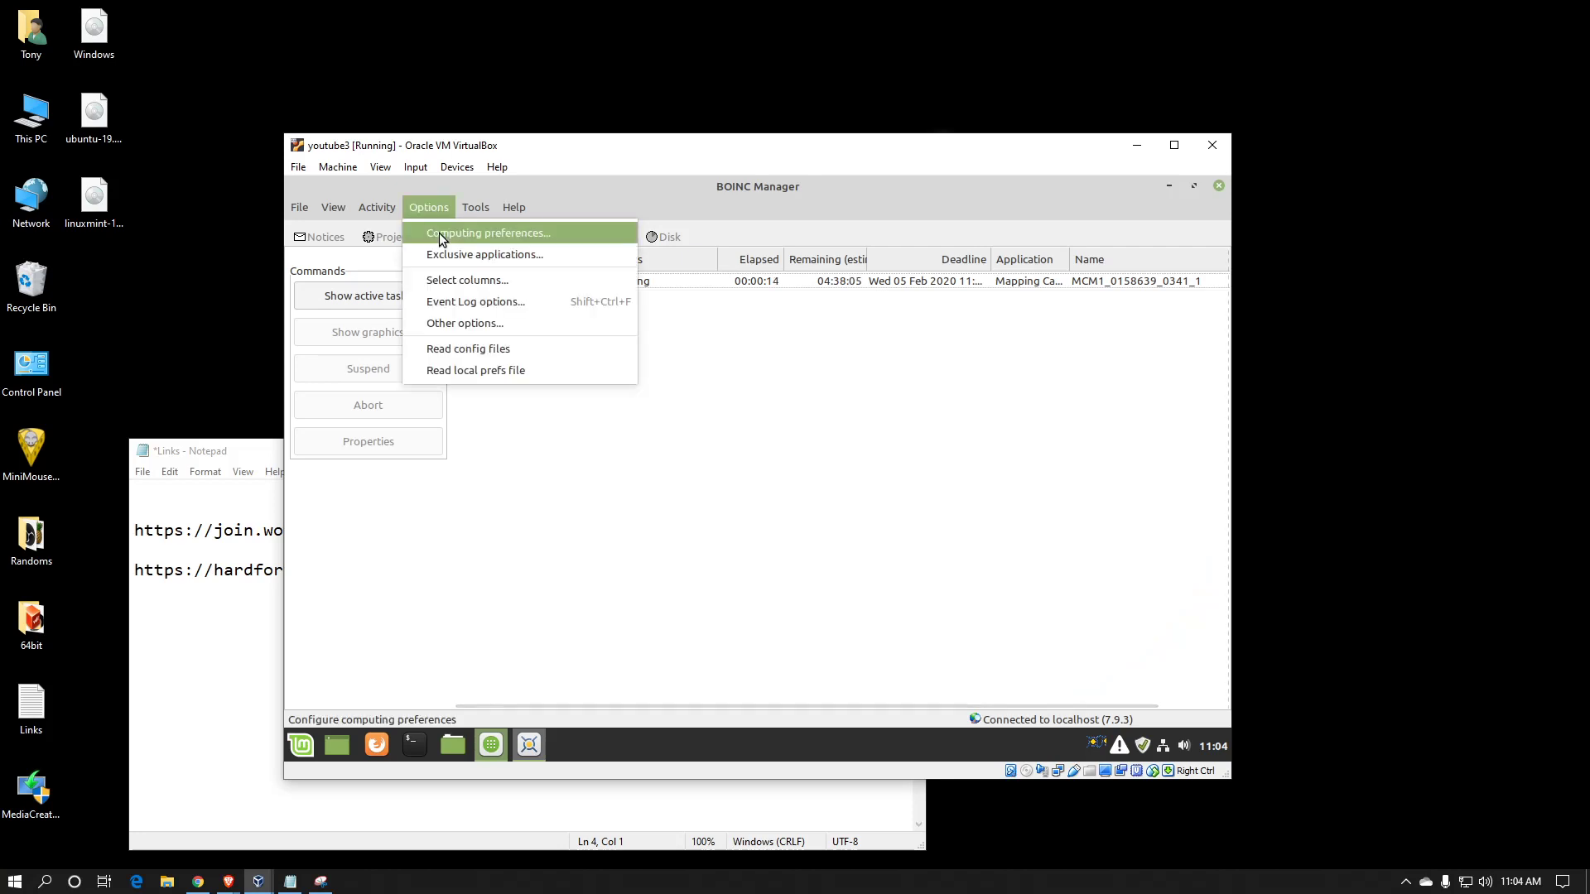
click(439, 233)
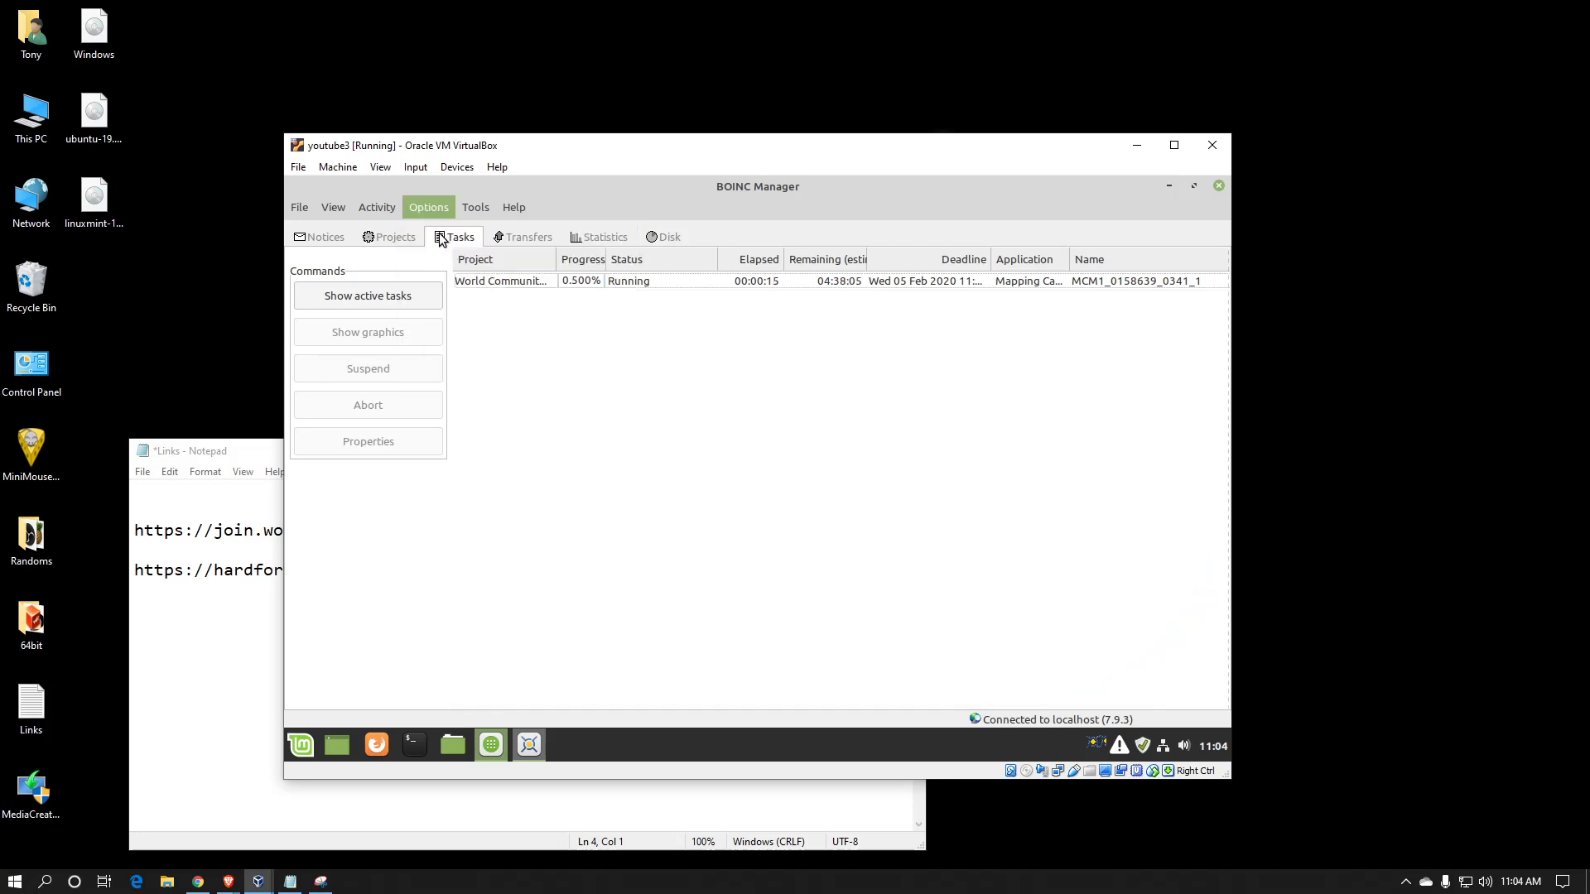
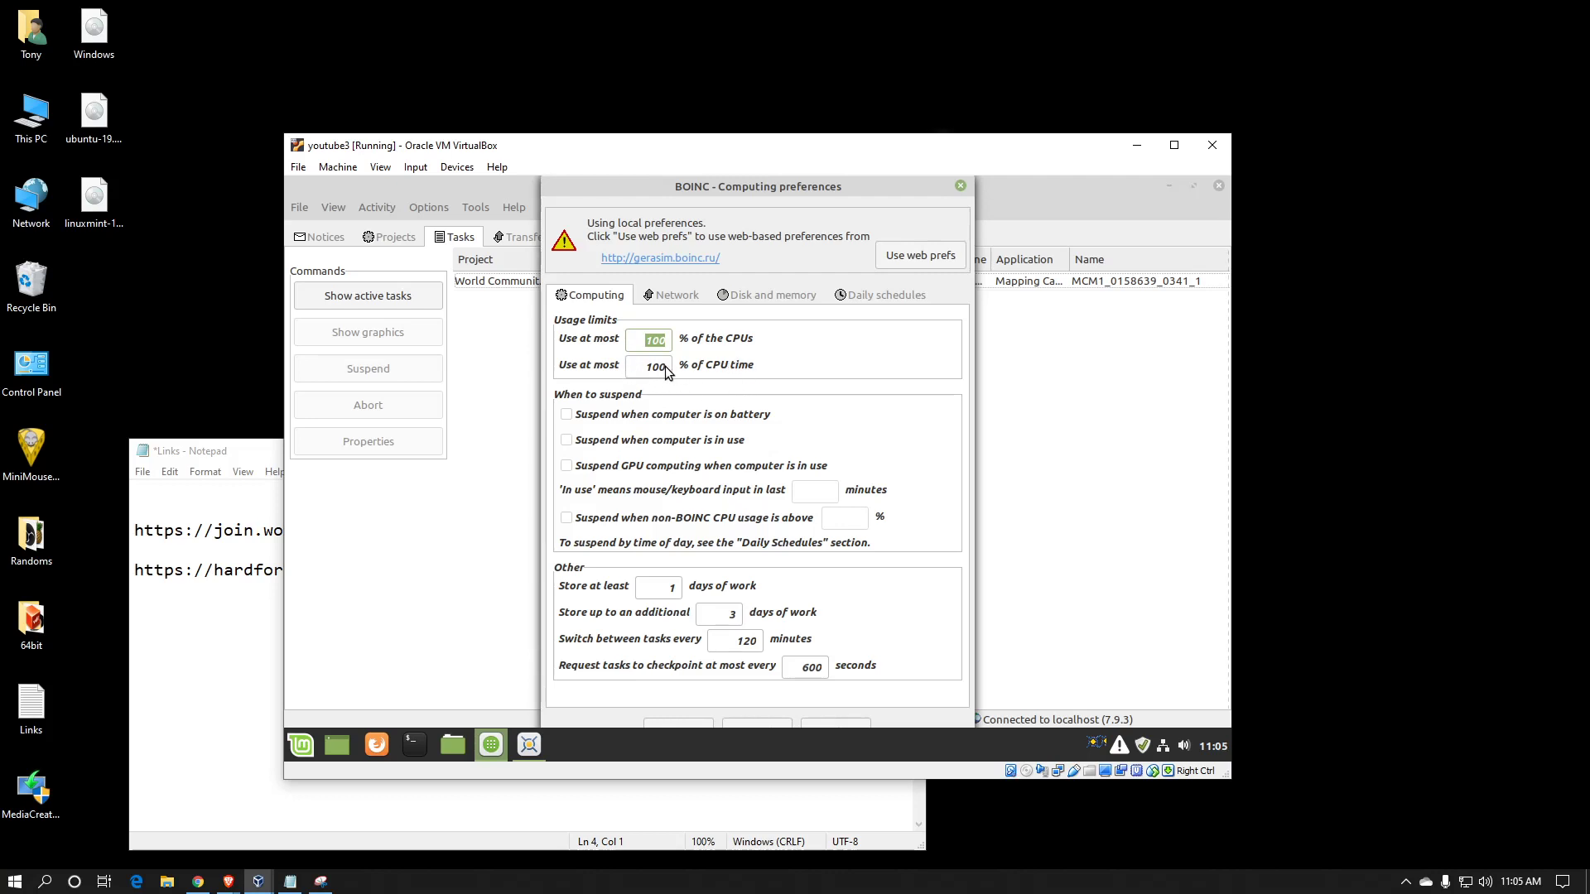
mouse_move(662, 367)
mouse_move(752, 369)
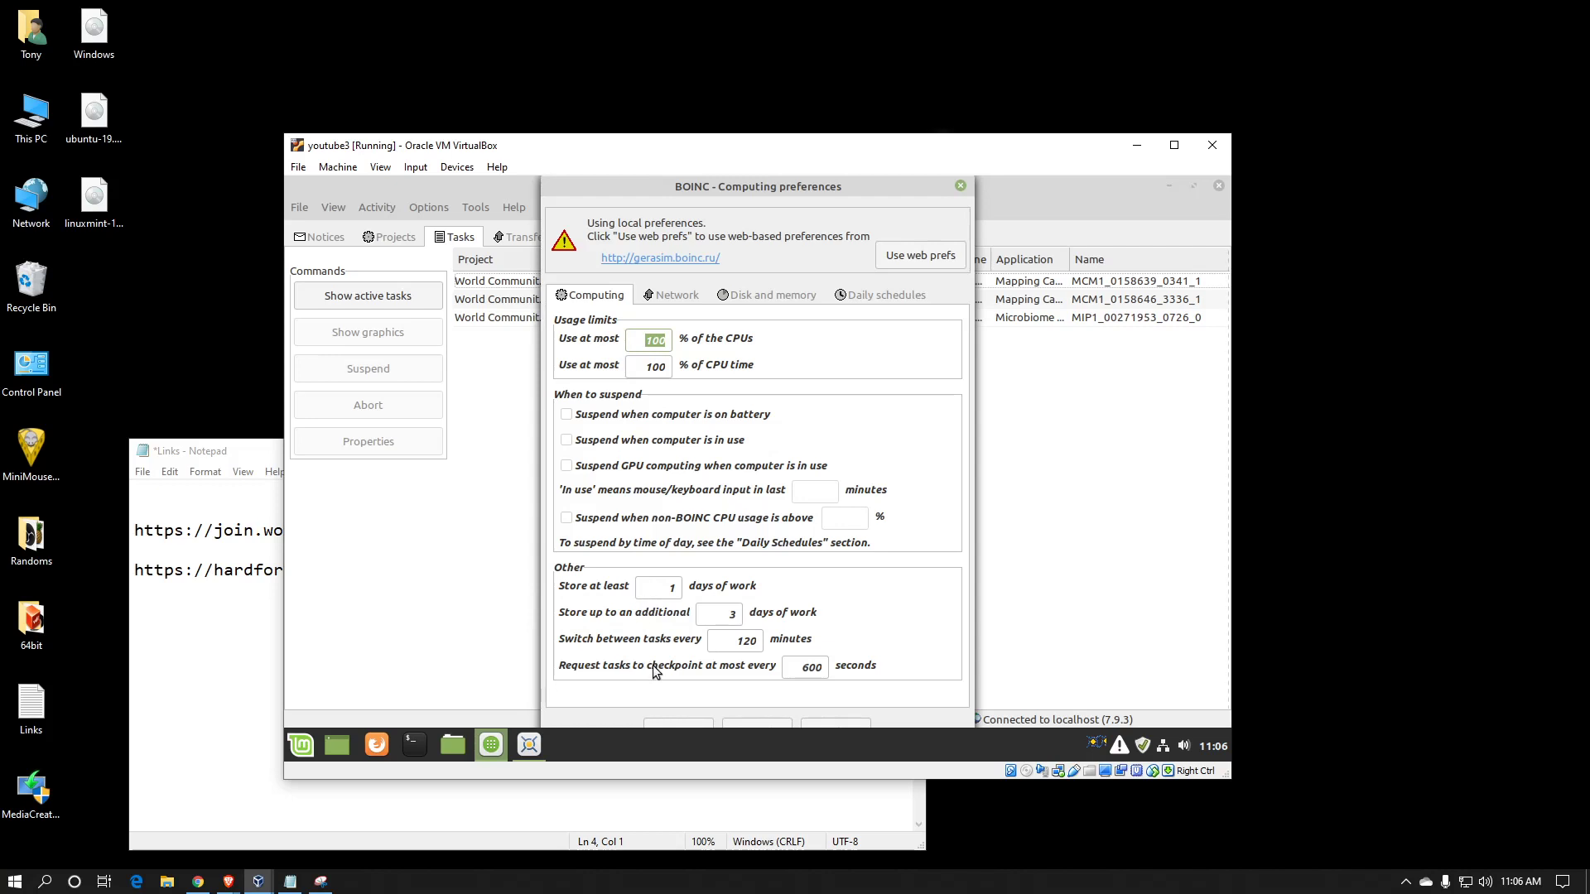
mouse_move(654, 669)
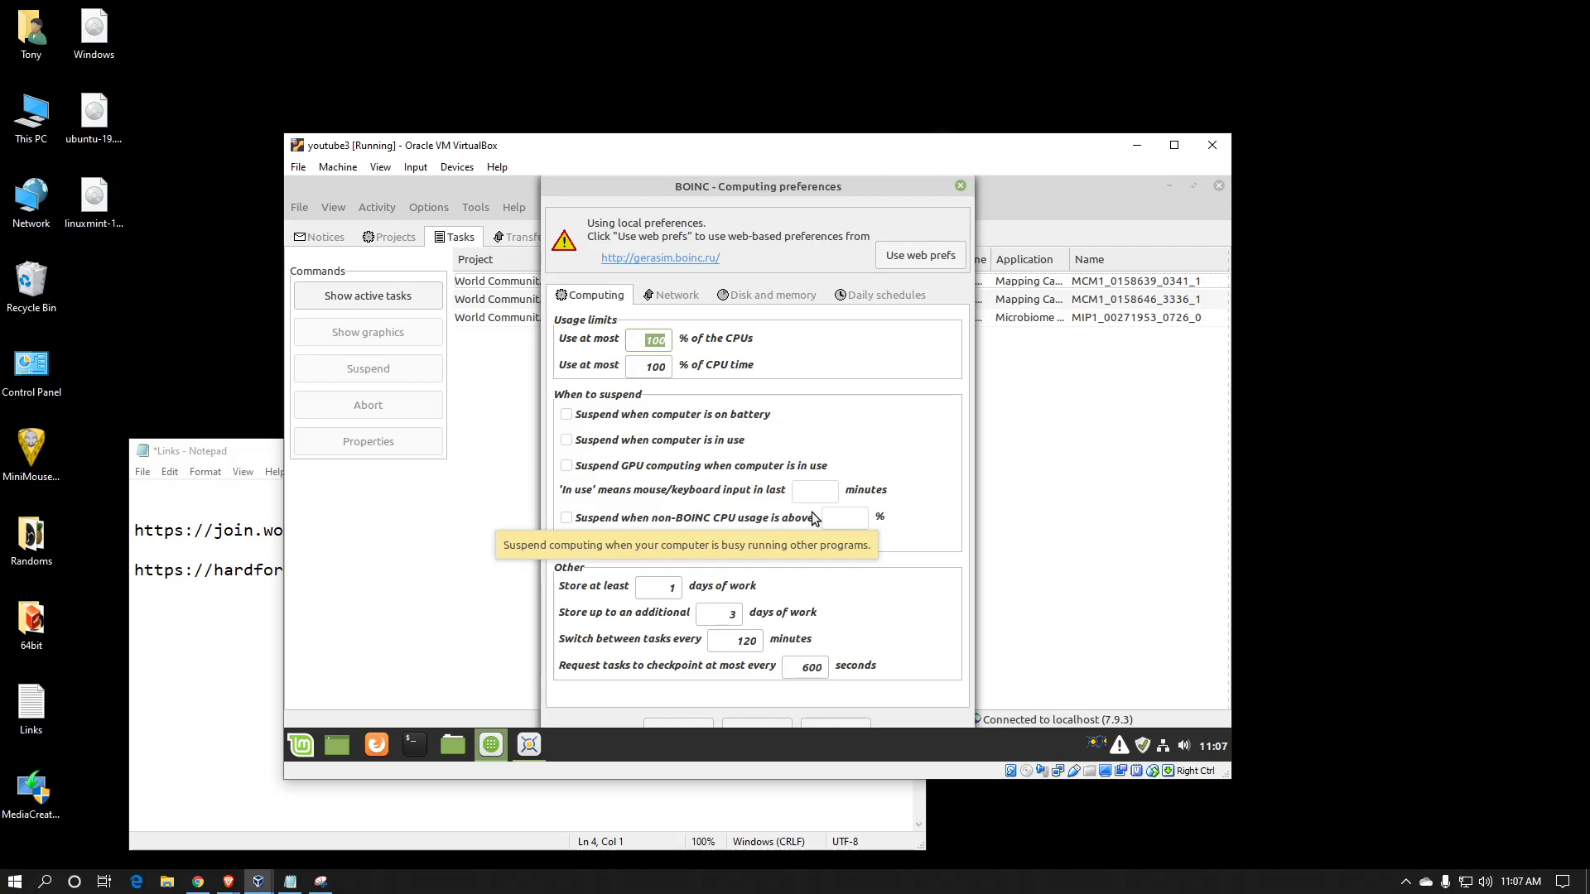
Review the network limits, then the disk and memory limits: 100 GB, 2 GB free, 50%, 90%, 75% swap
click(674, 303)
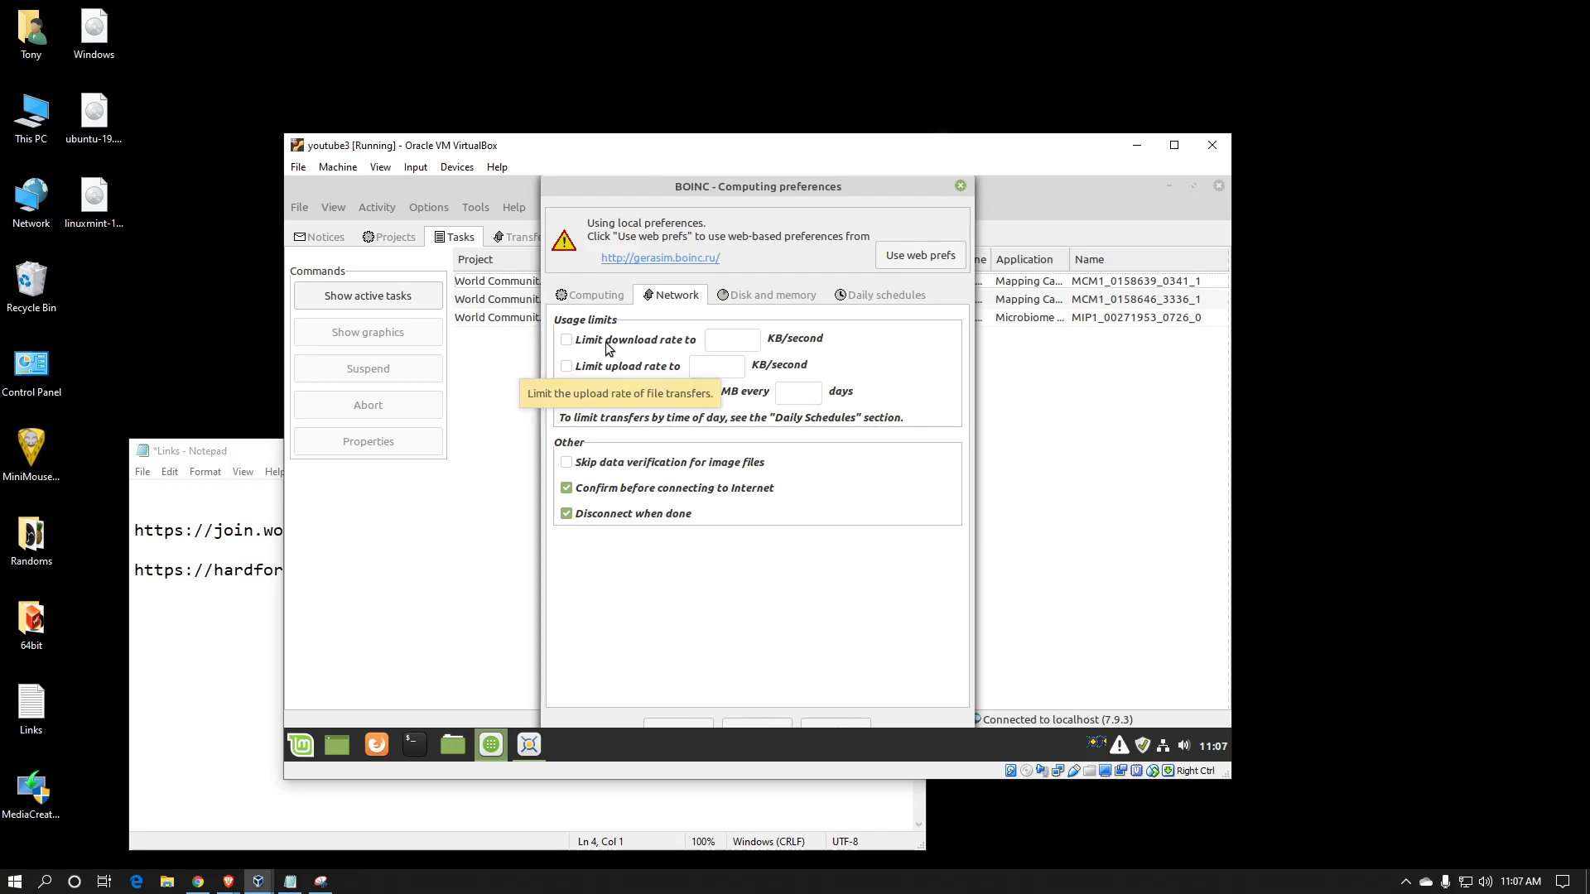
click(776, 296)
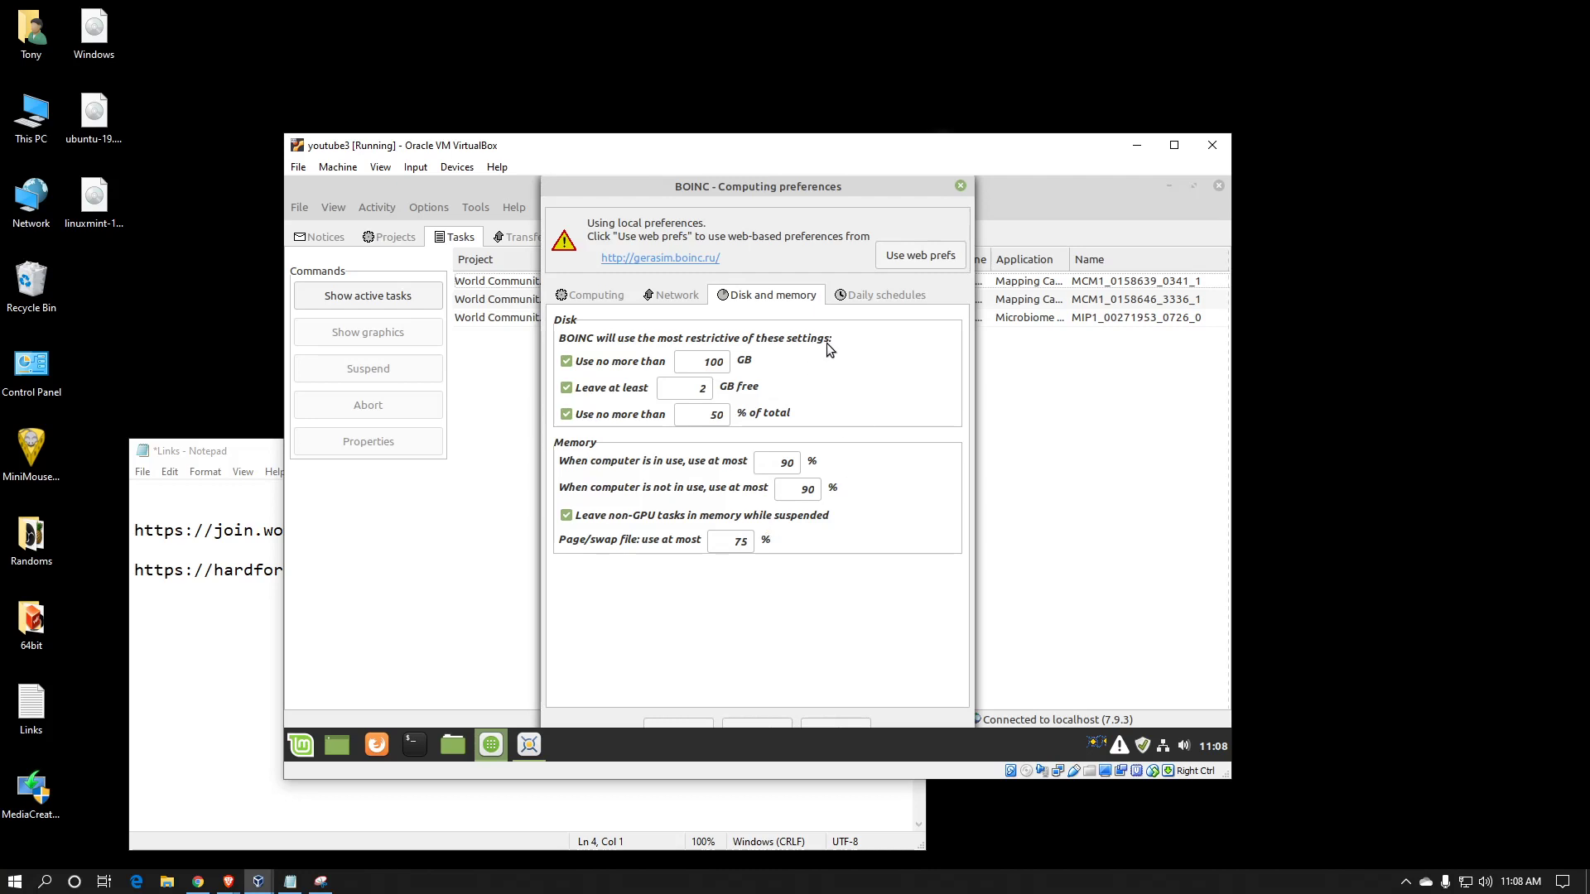
Check the daily schedule preferences, then close the computing preferences dialog
click(852, 296)
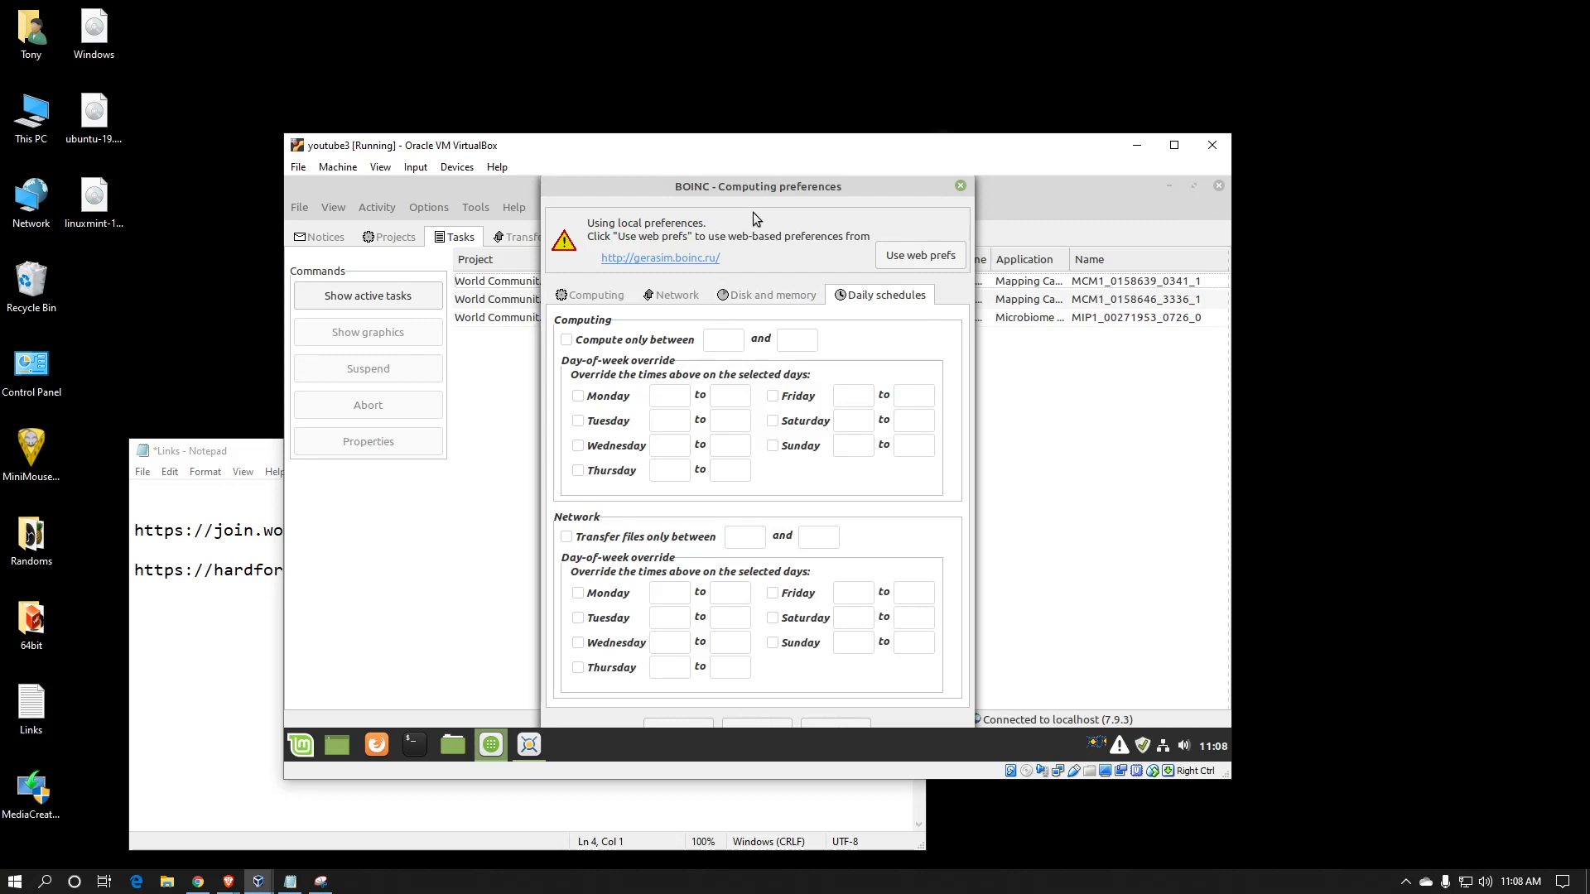
drag(793, 187, 796, 184)
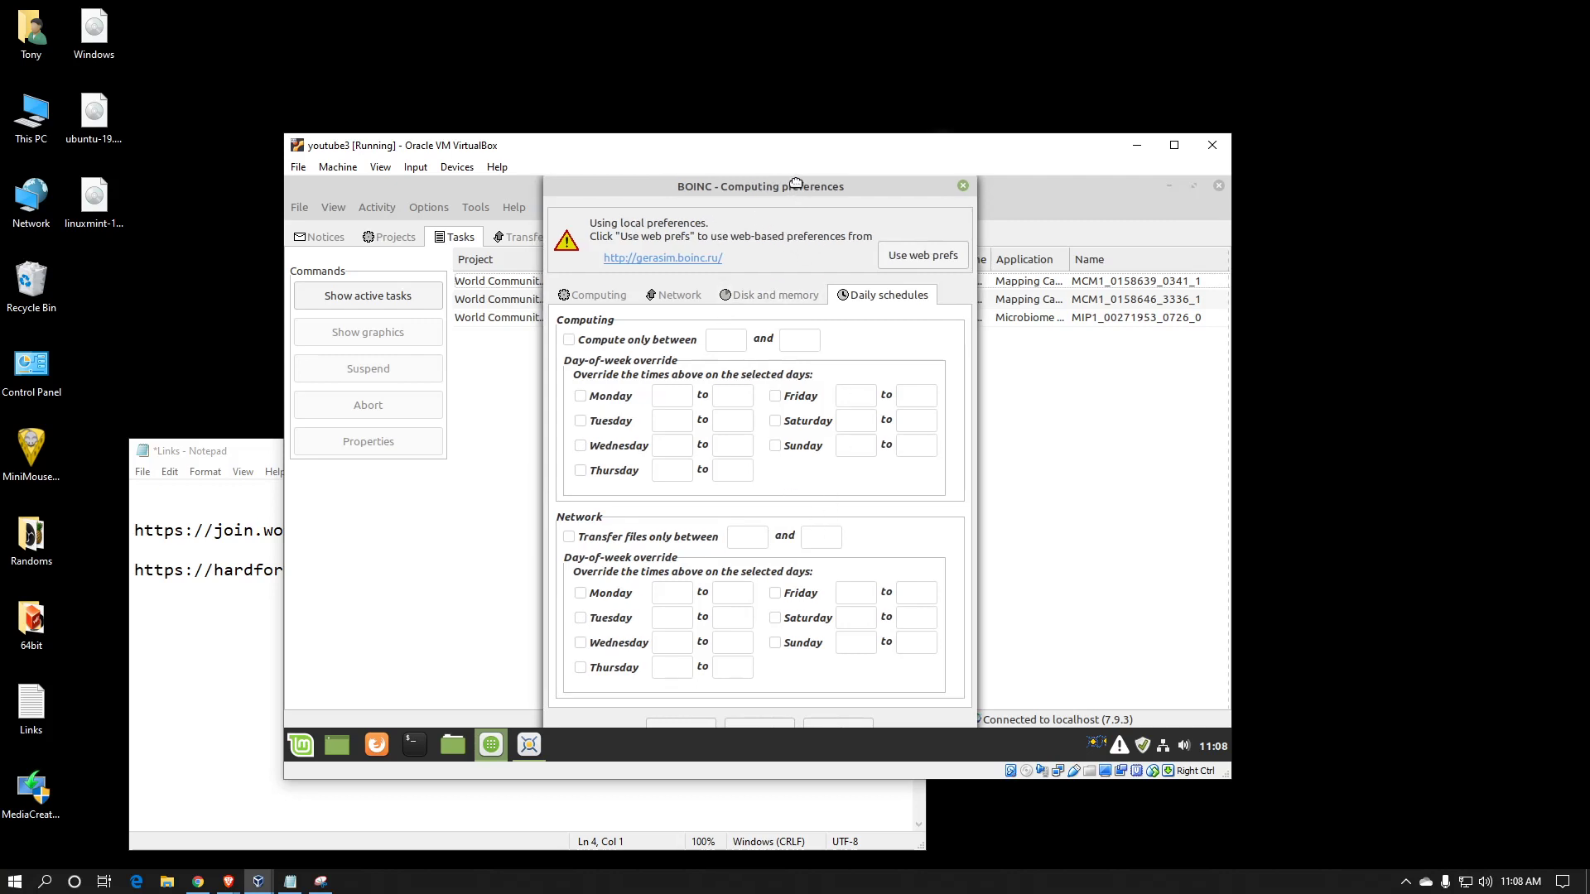
click(689, 722)
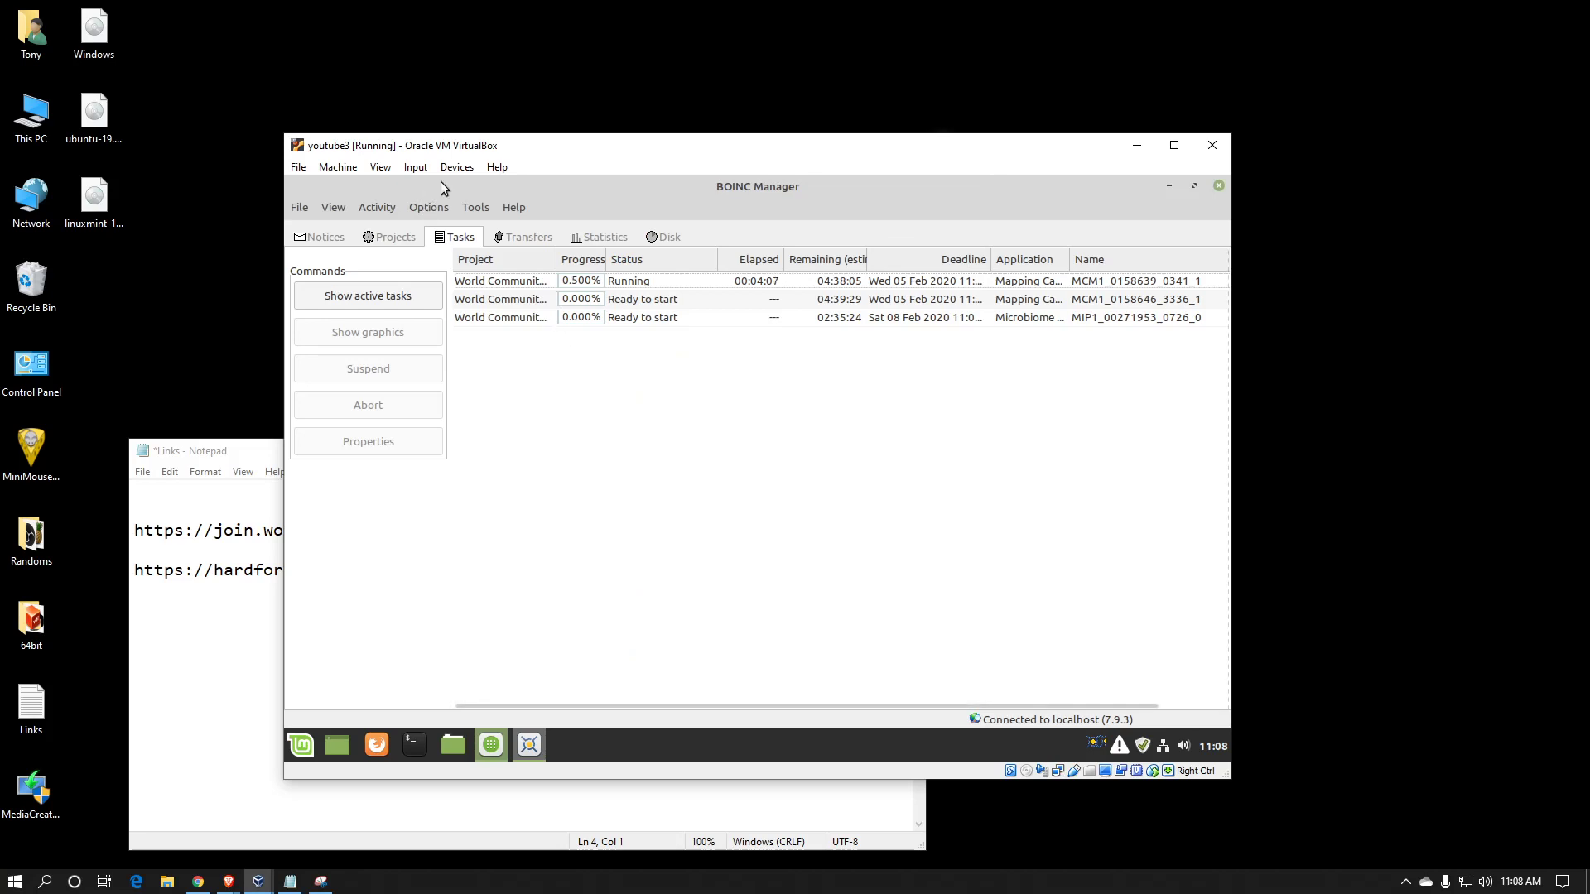
Set the notice reminder interval to 'never' in Other options and save it
click(415, 170)
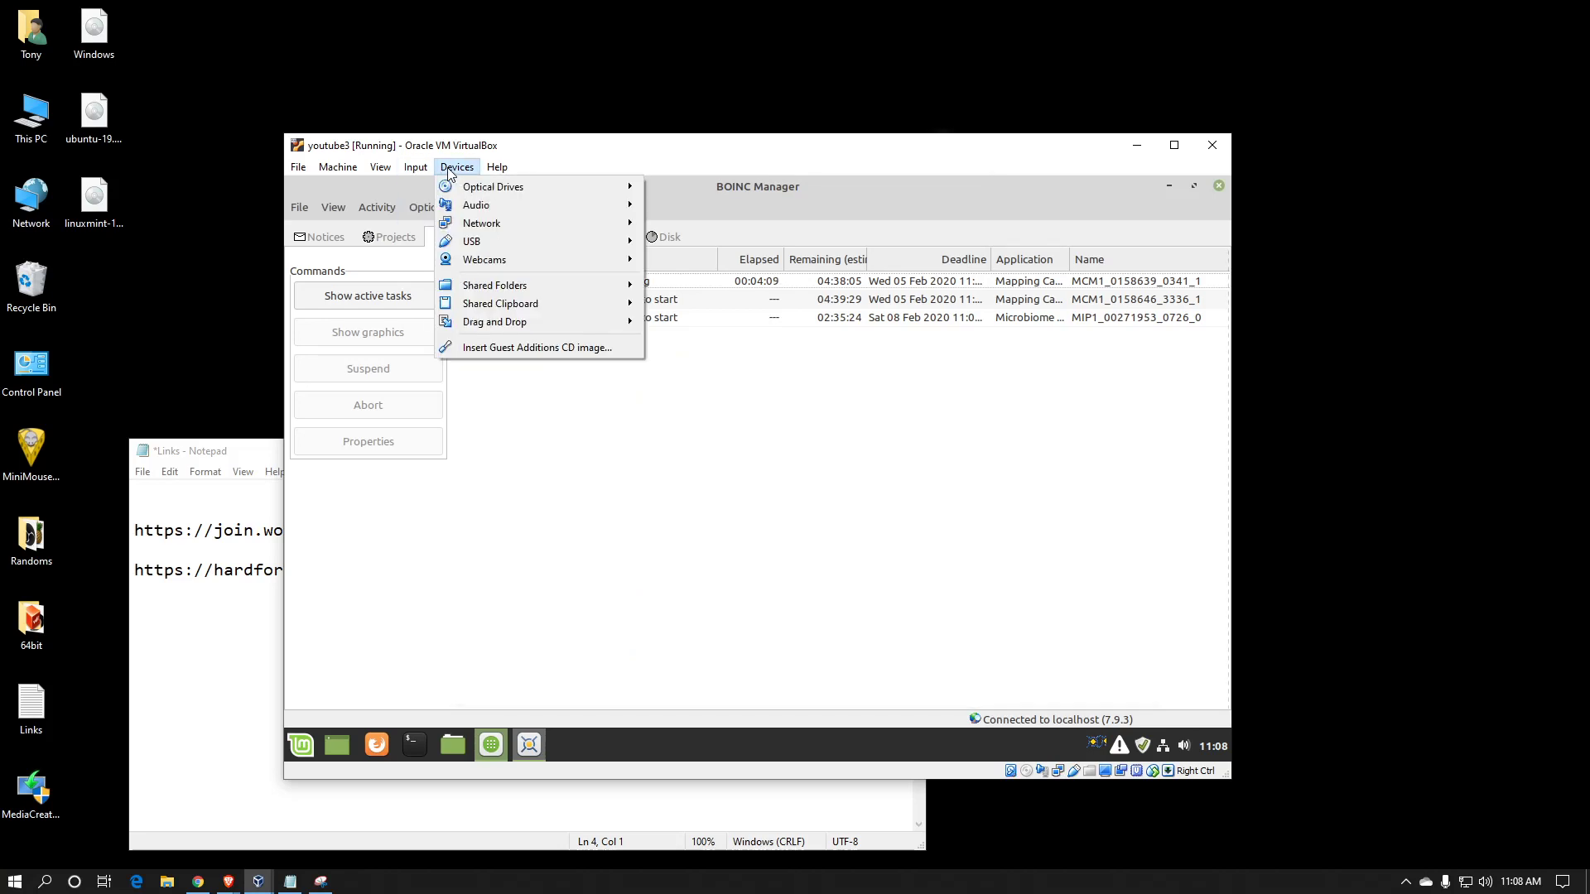
click(490, 208)
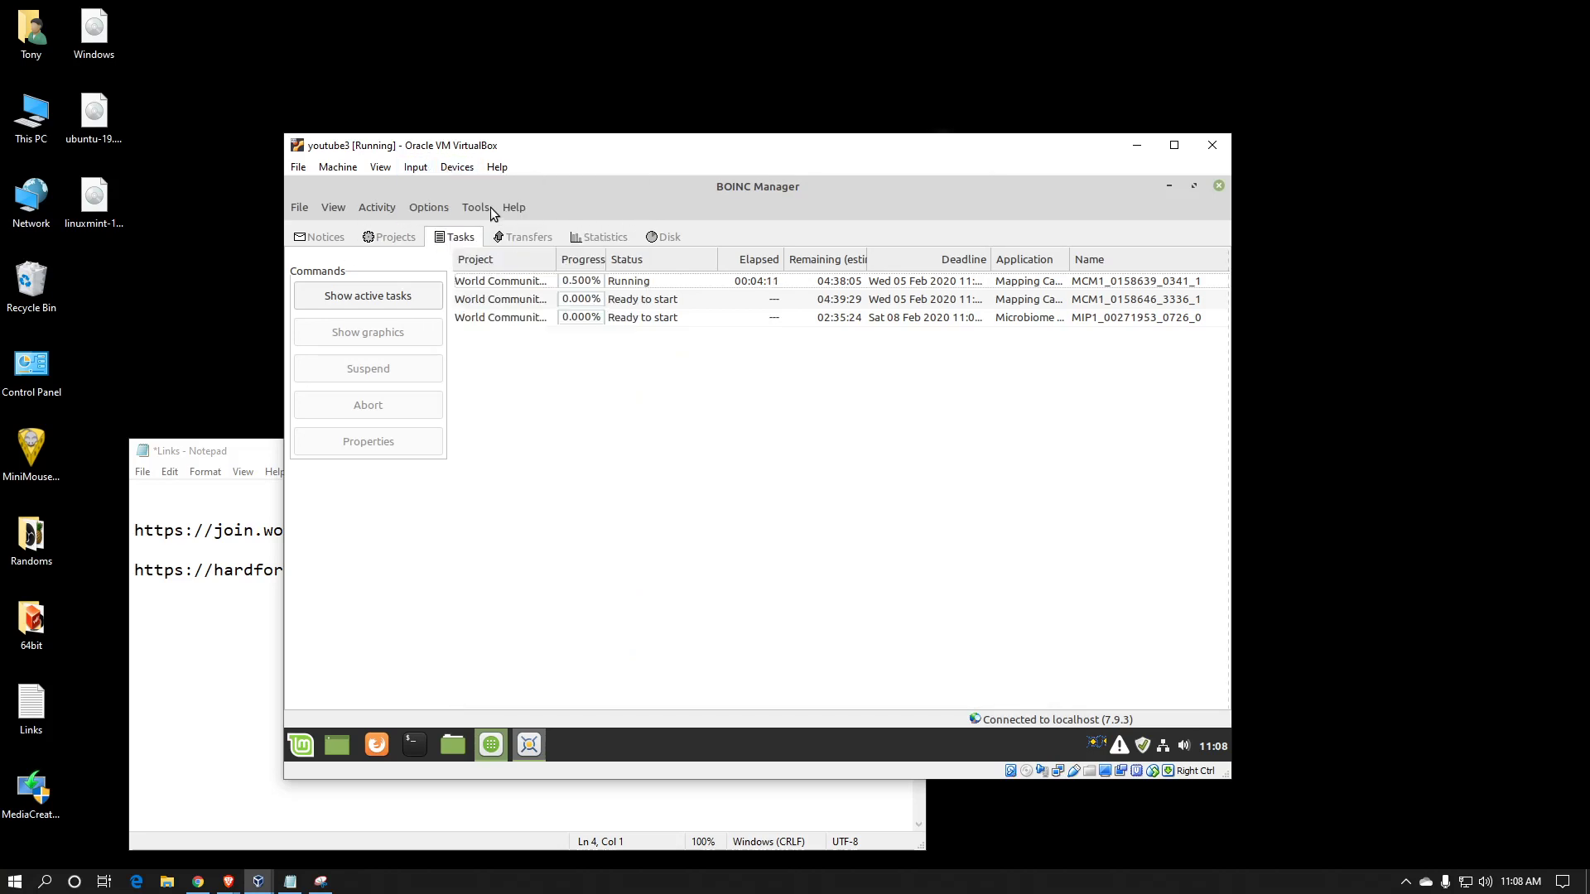
click(436, 206)
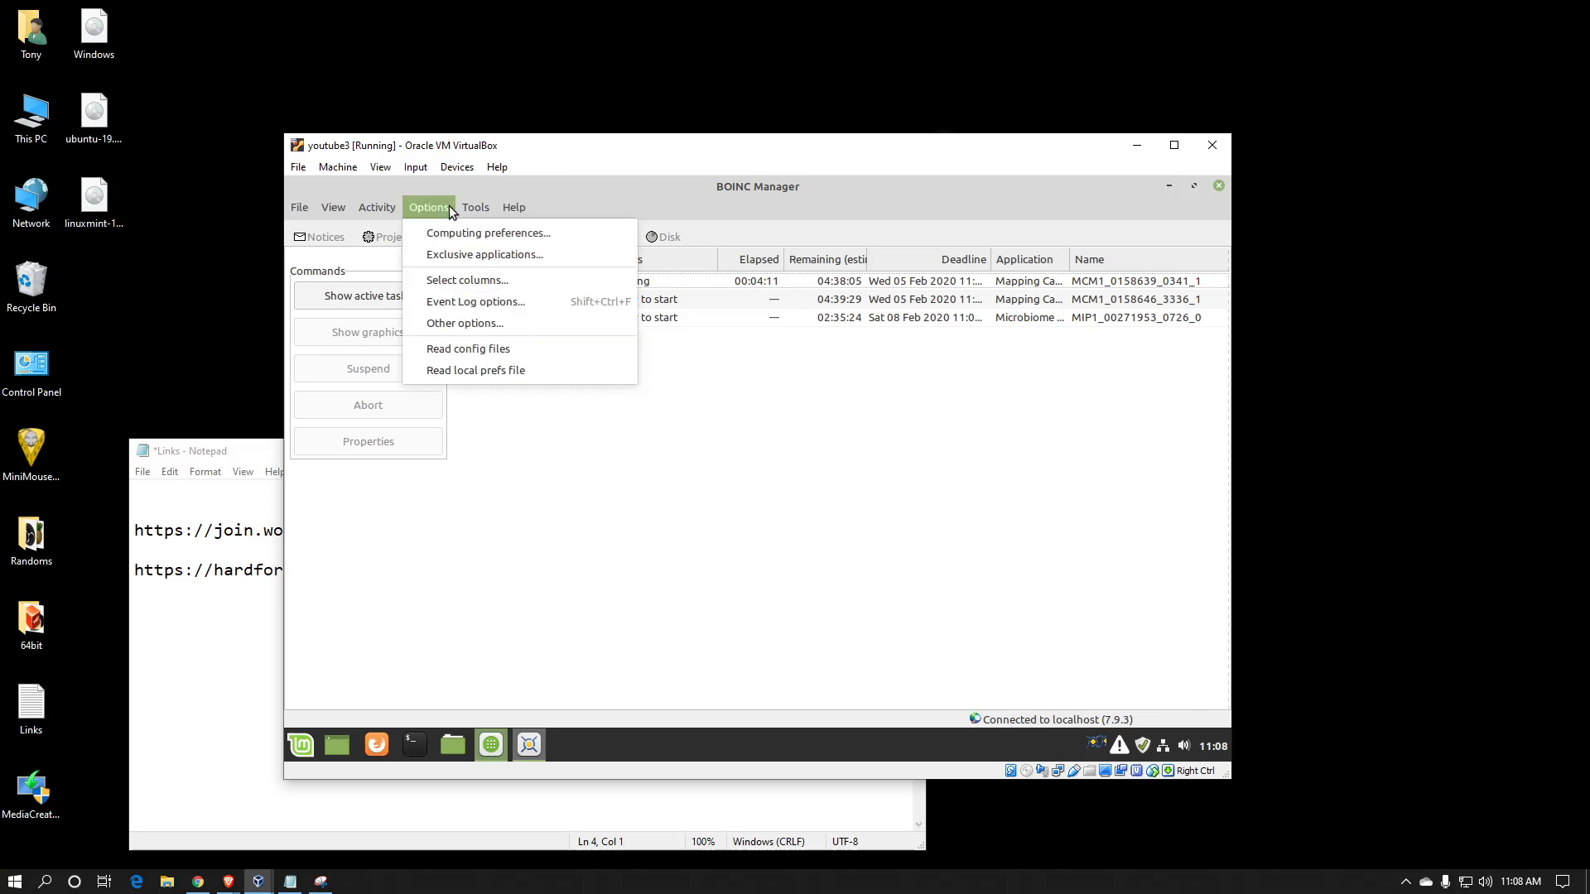
click(445, 322)
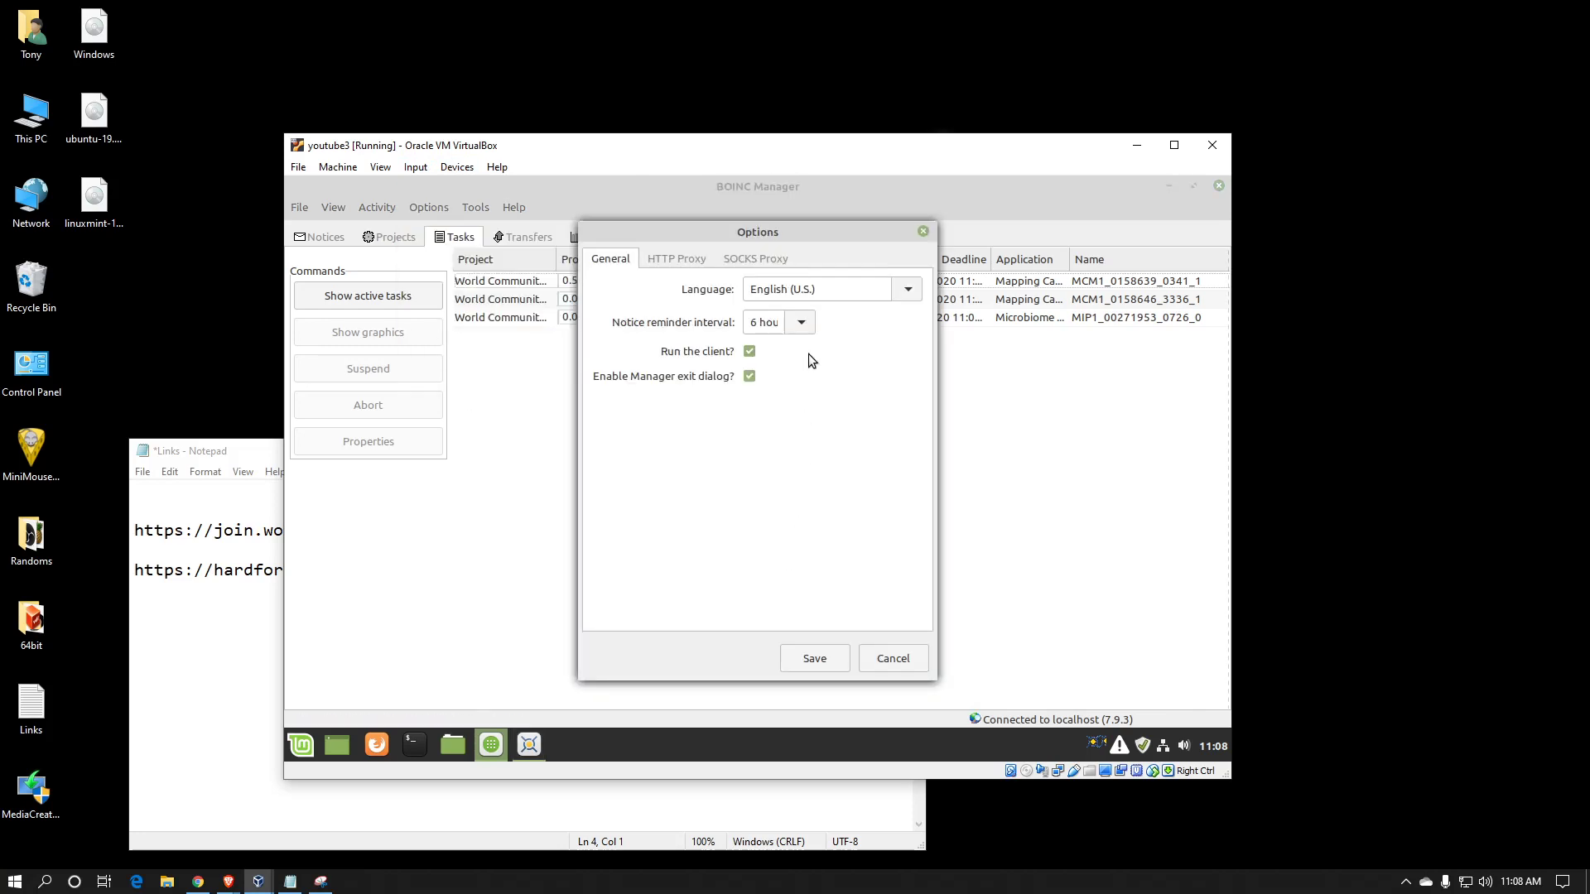
click(800, 325)
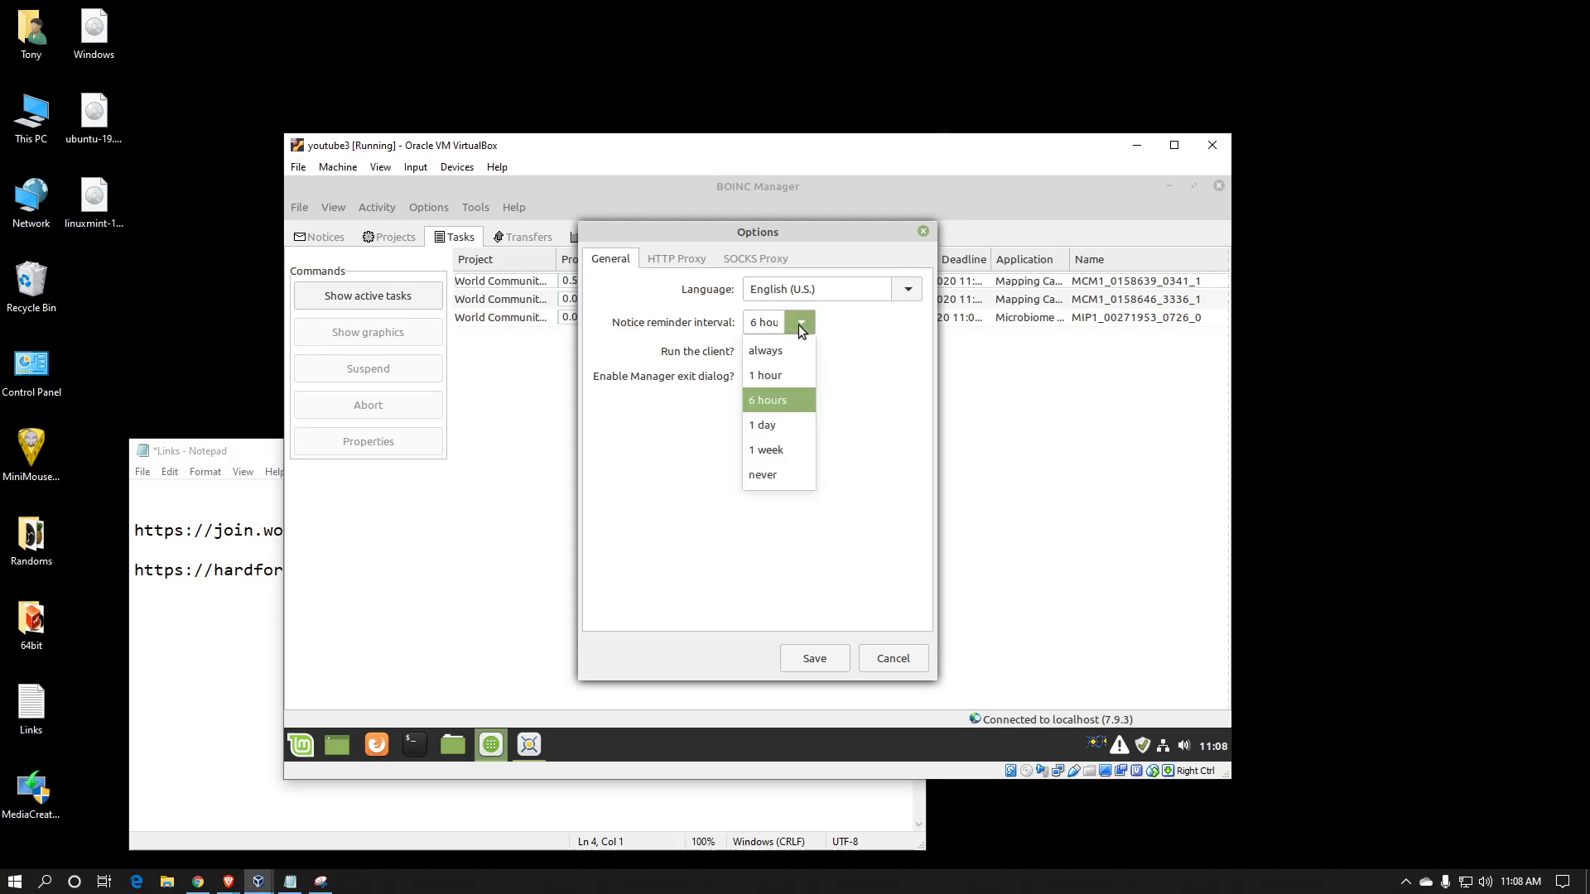
click(786, 472)
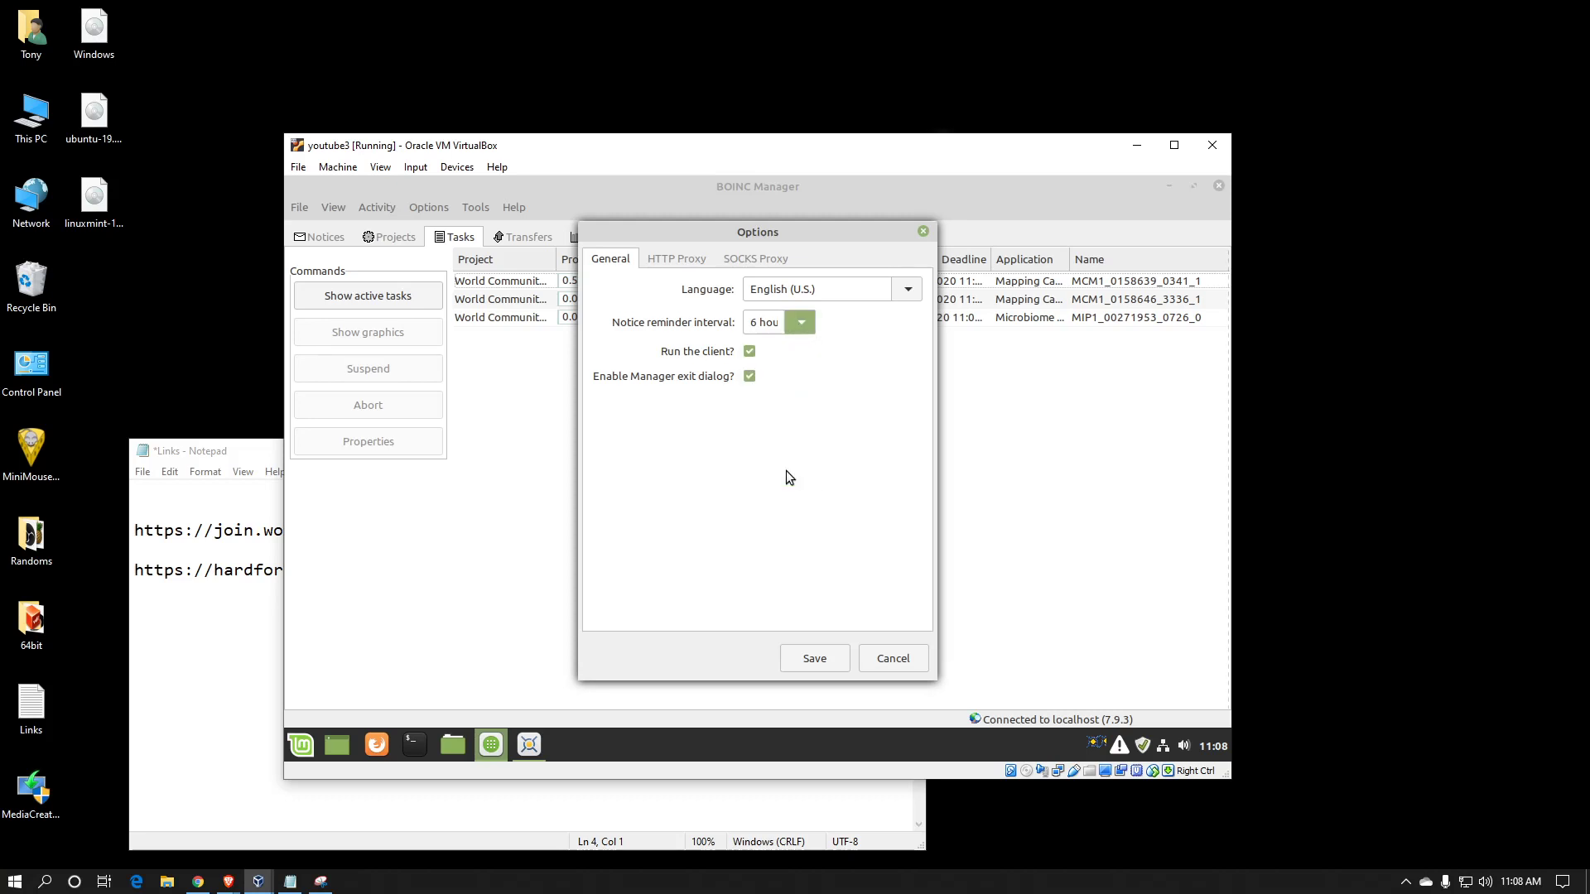
click(815, 658)
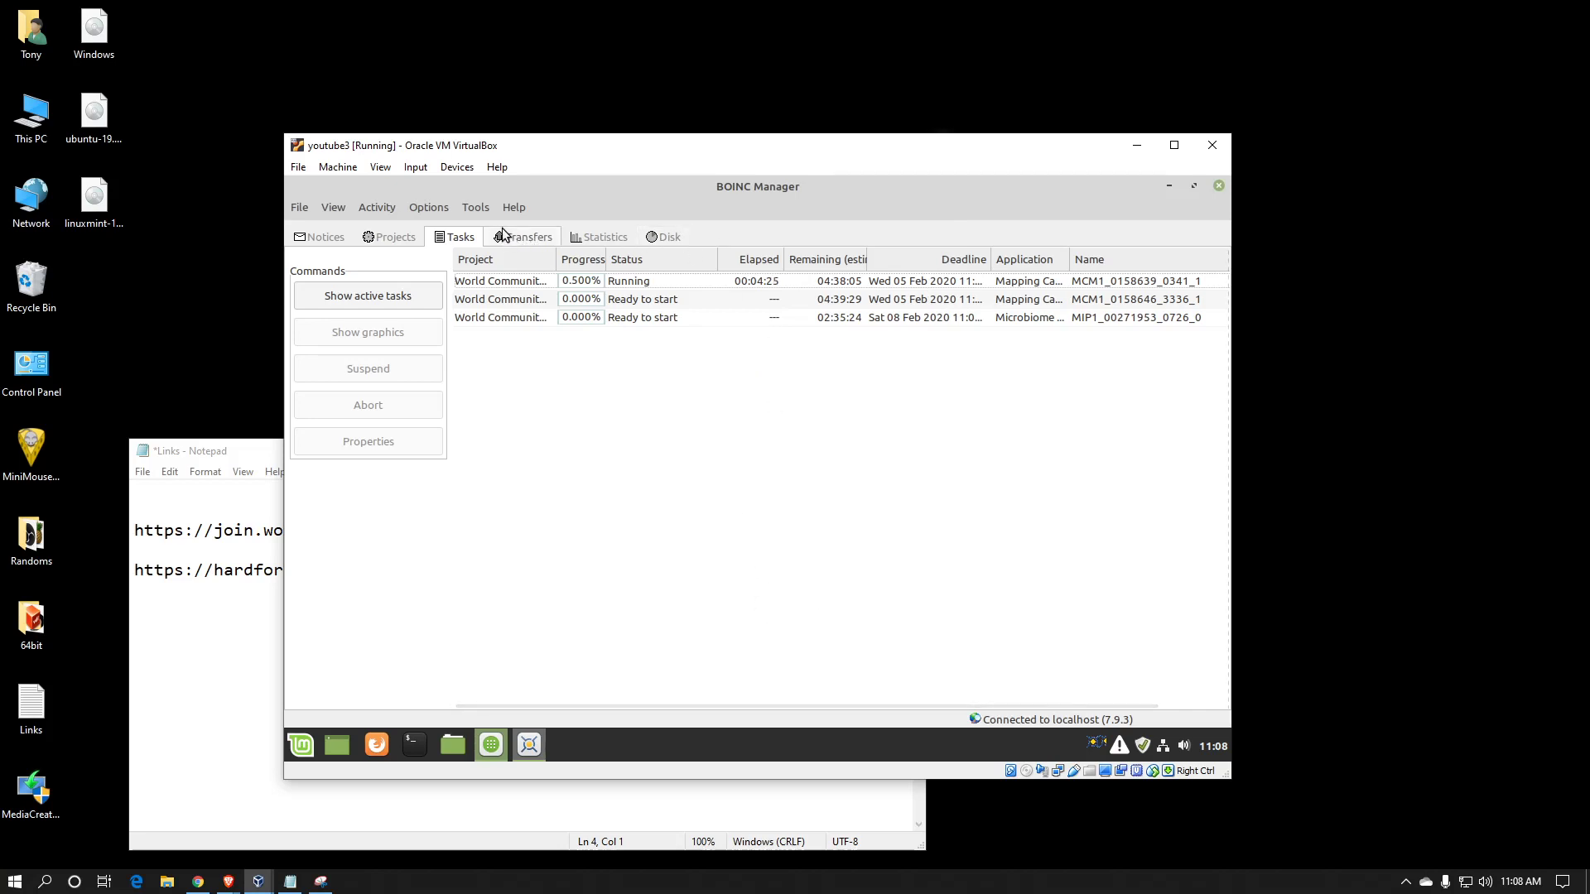
Start the account manager wizard and choose BAM! as the account manager
click(476, 208)
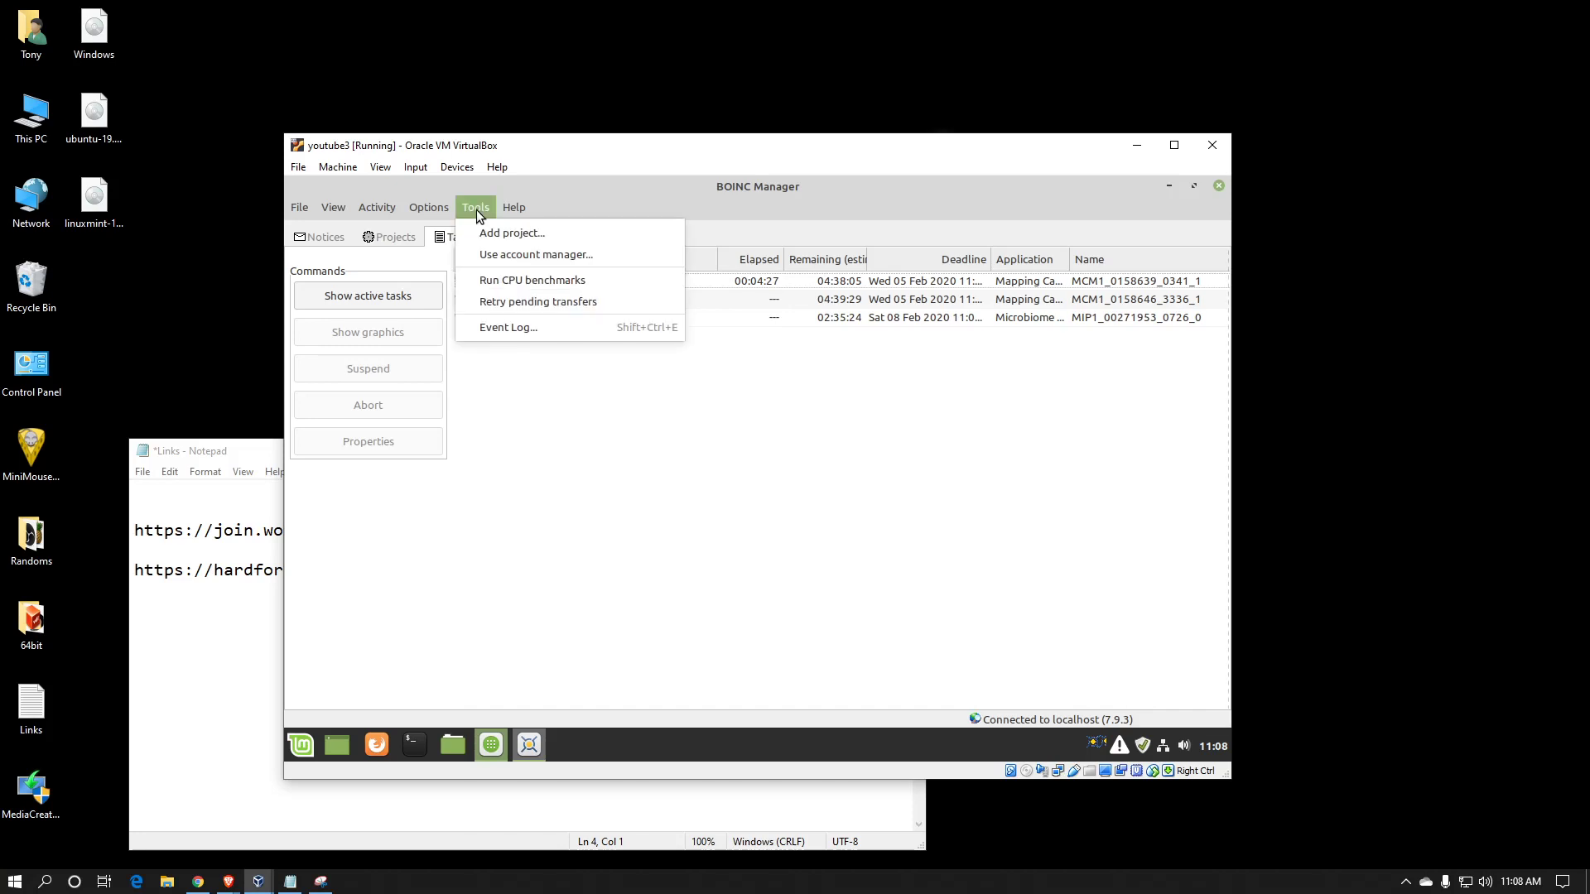
click(494, 255)
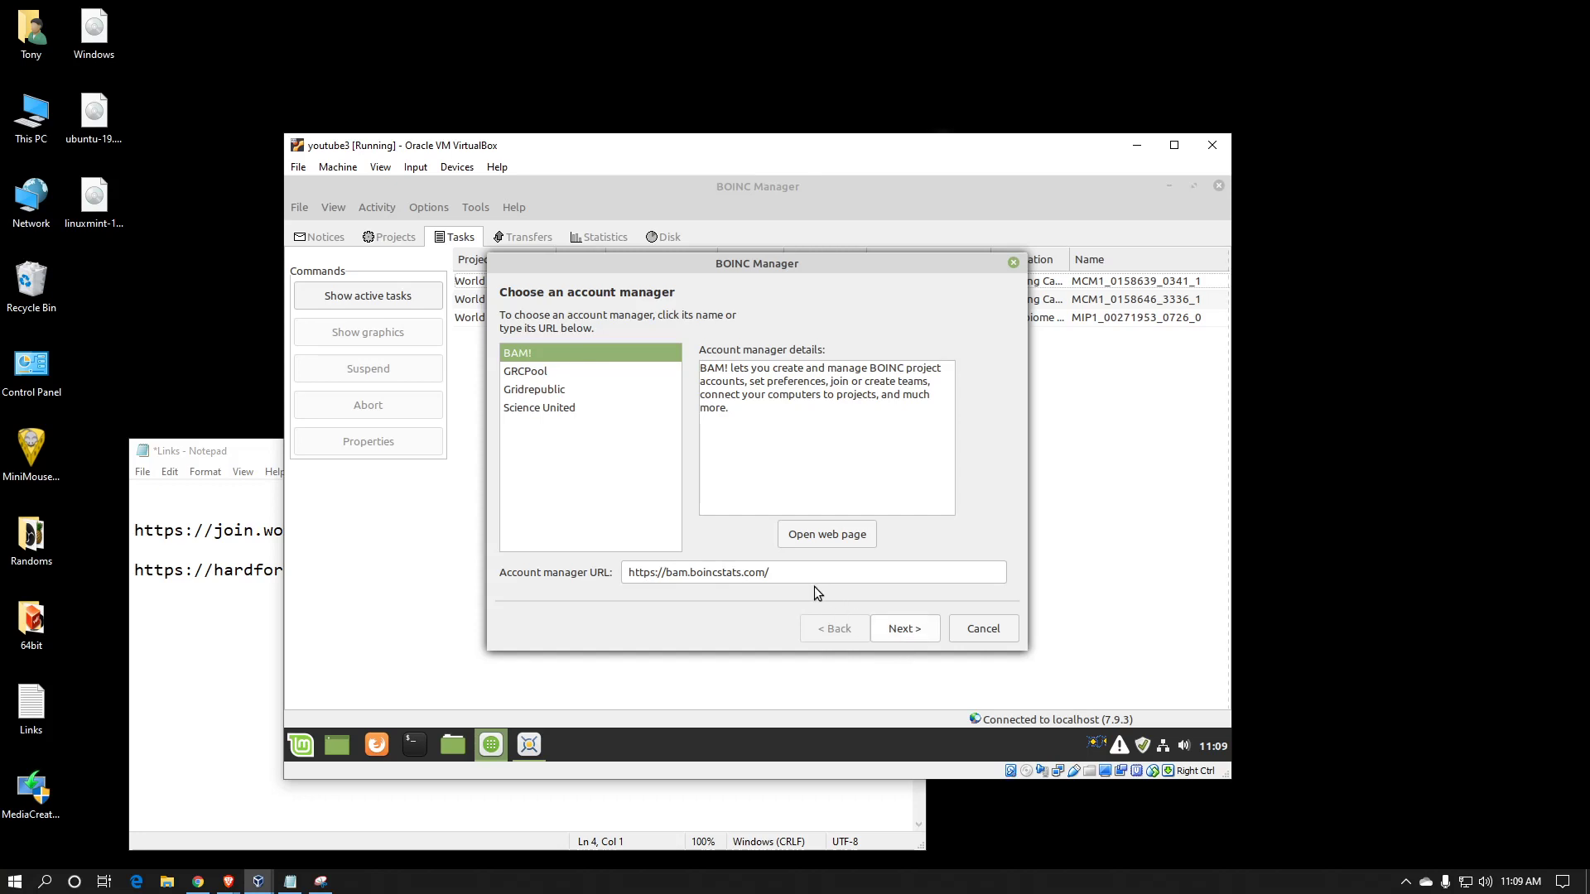
click(896, 632)
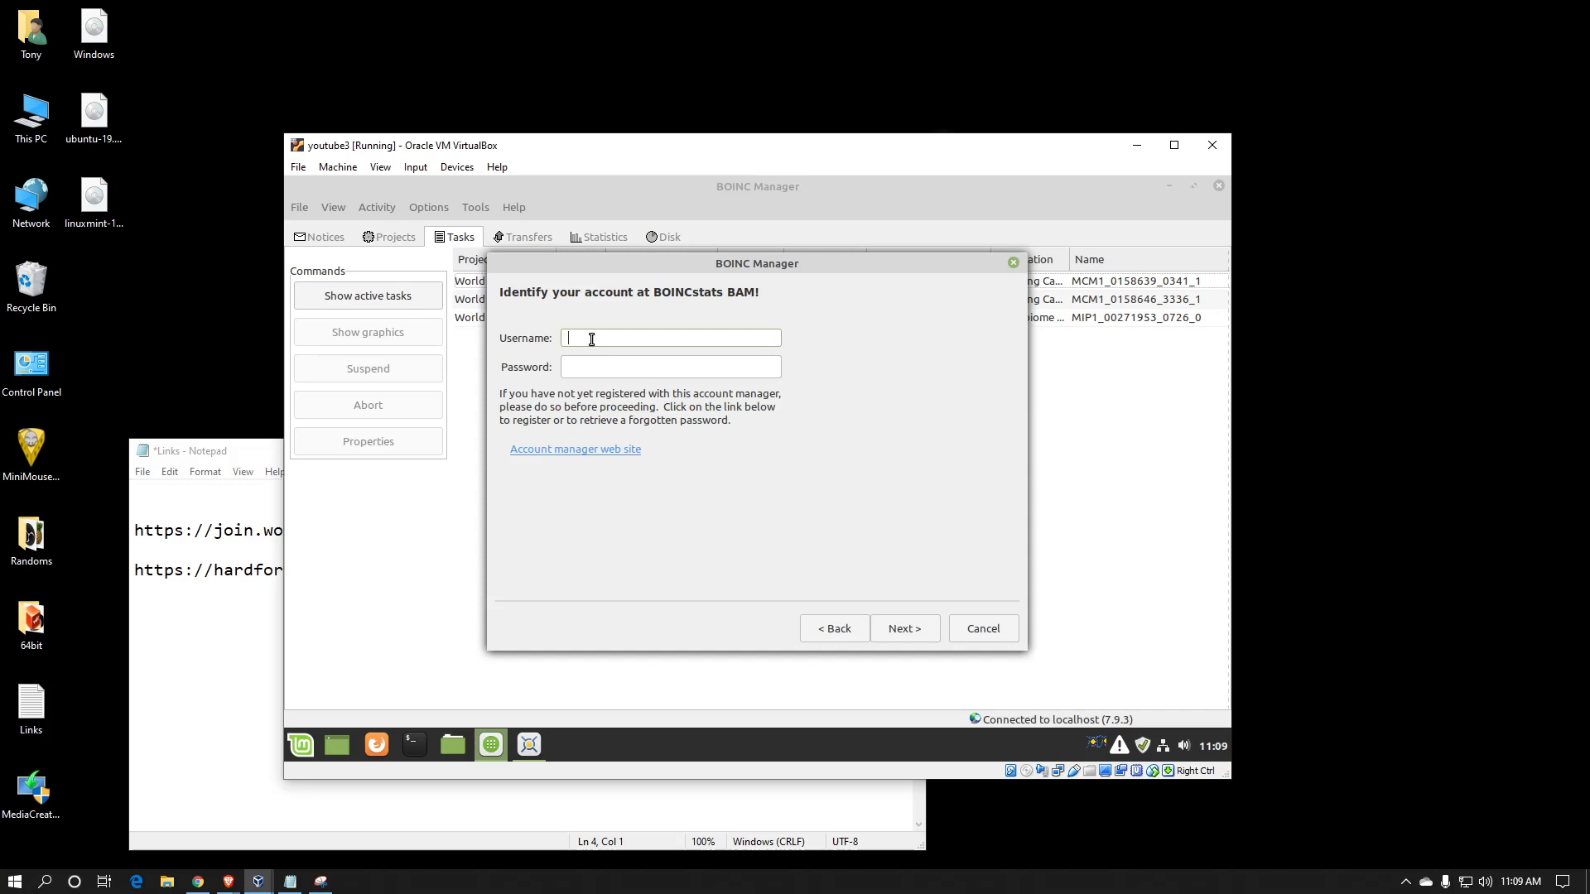
Log in to BAM! with the account's username and password, finish, and view the attached projects
text(HardOCPtest)
key(Tab)
text(*********)
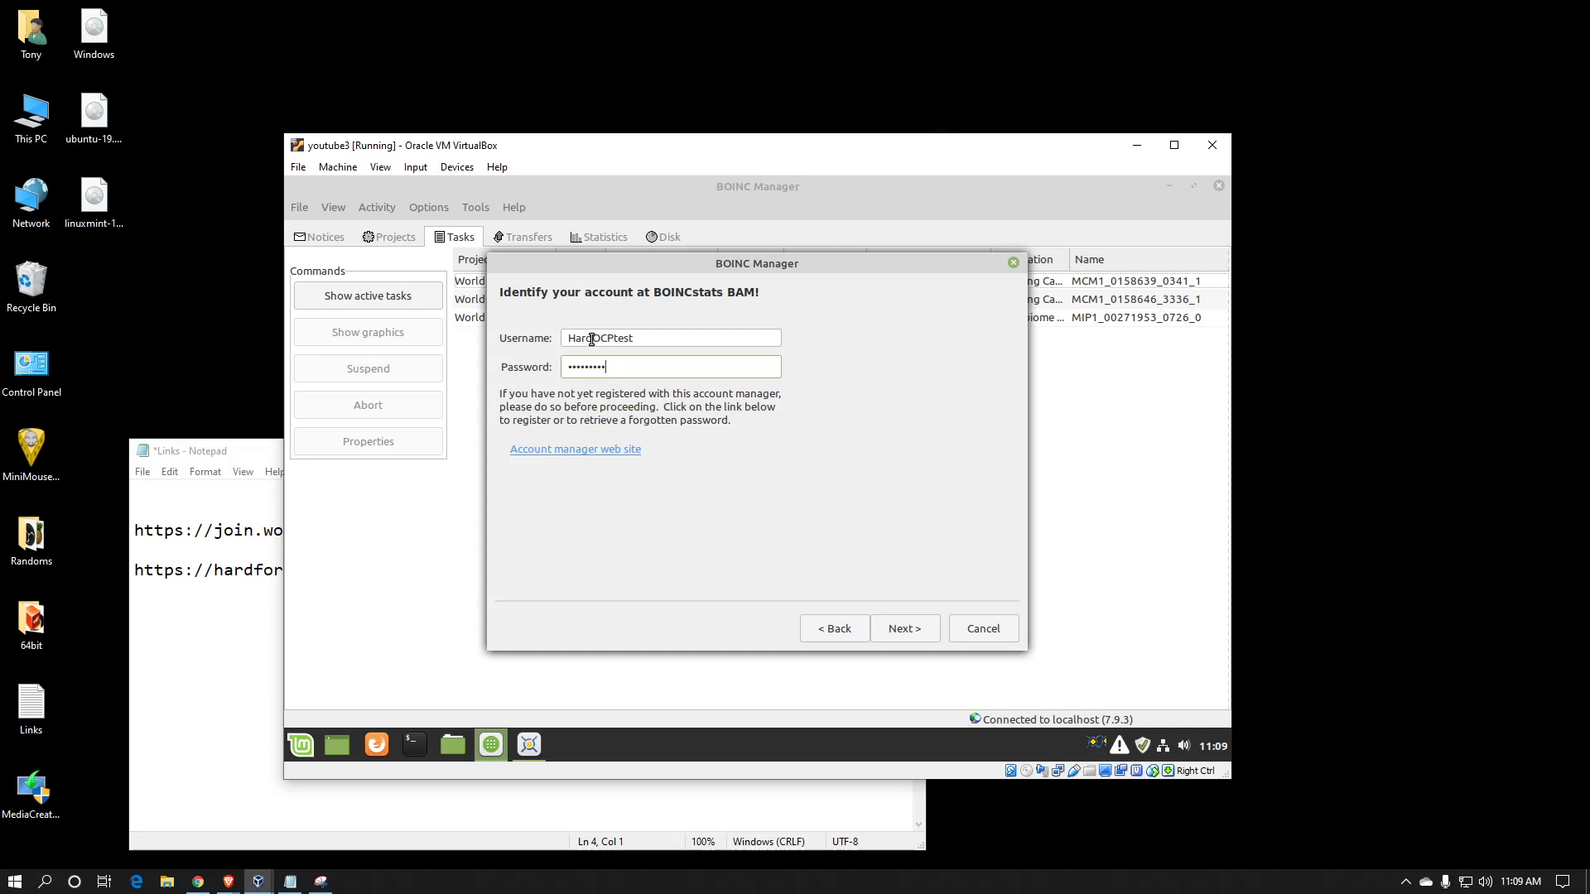
click(899, 631)
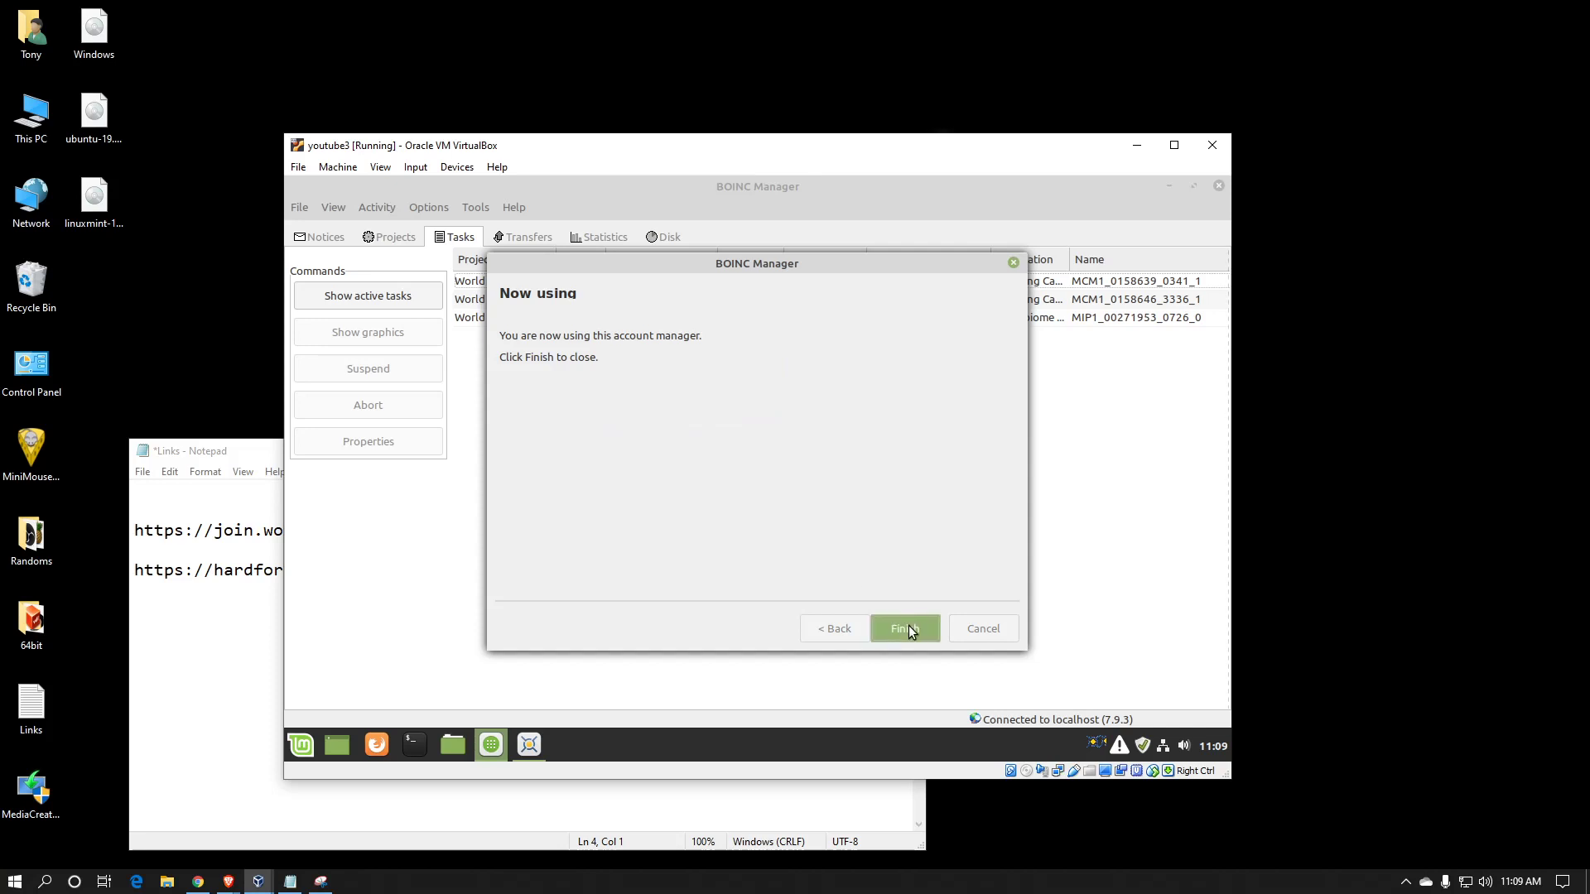
click(907, 624)
click(406, 232)
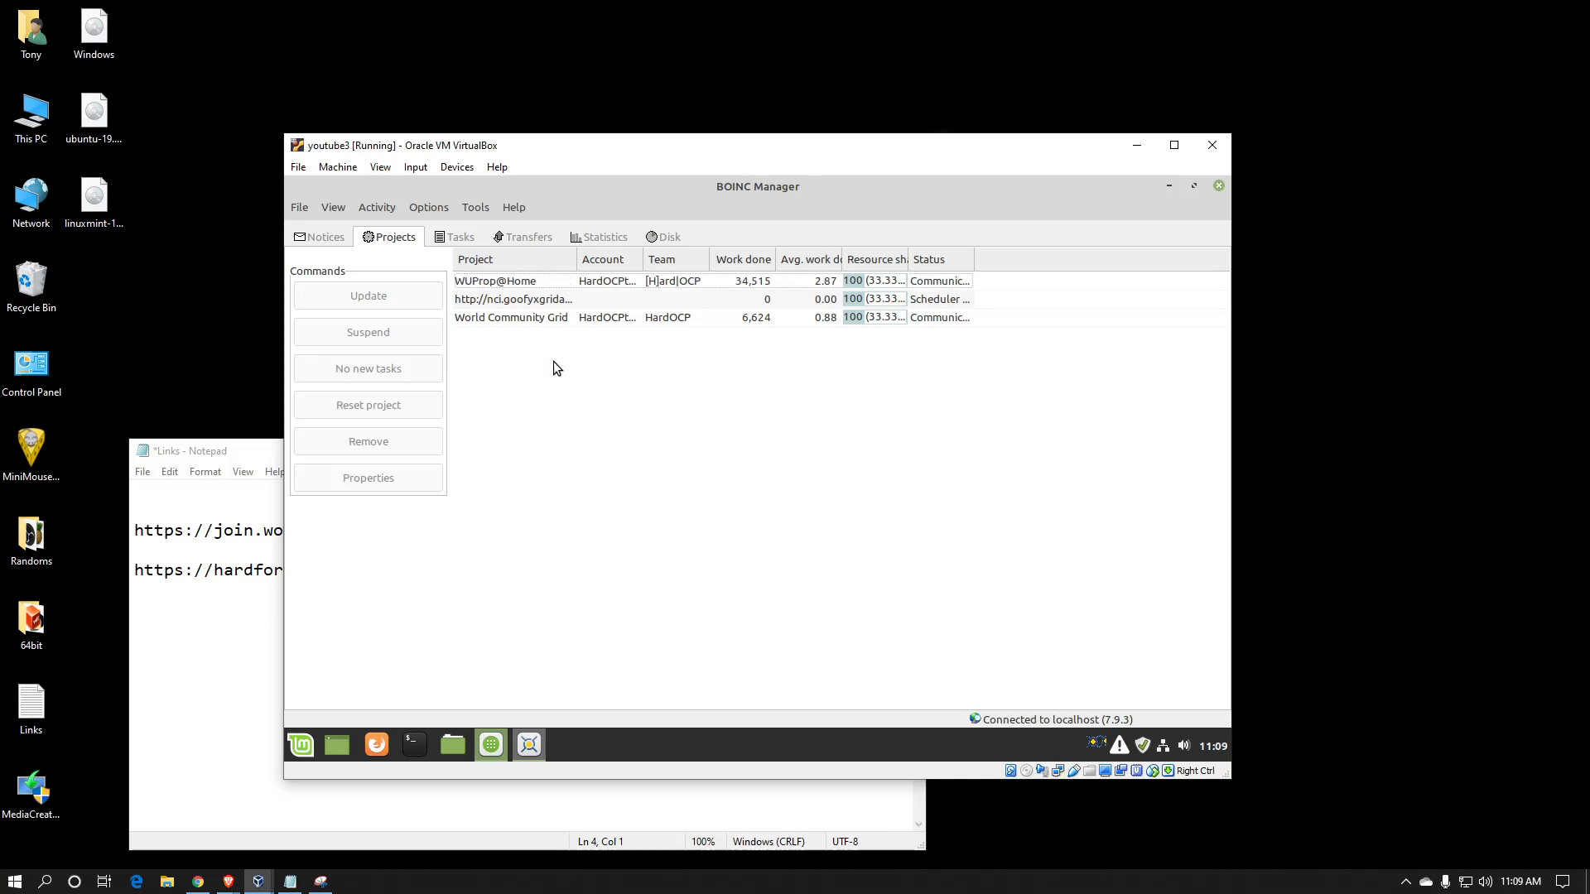
Return to the Tasks list showing the three World Community Grid tasks
click(460, 238)
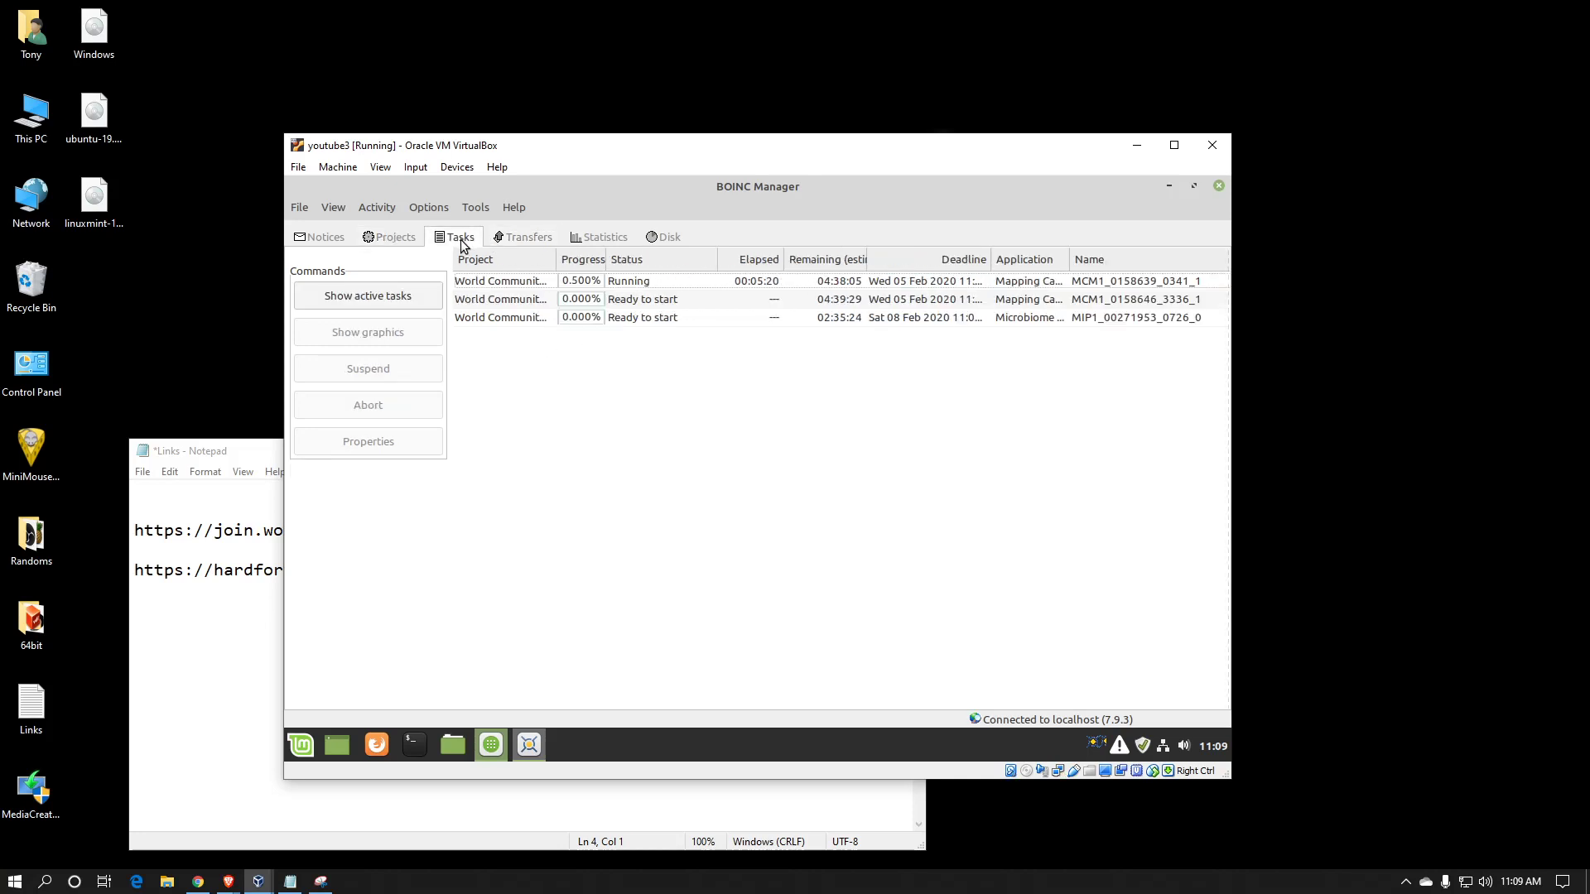